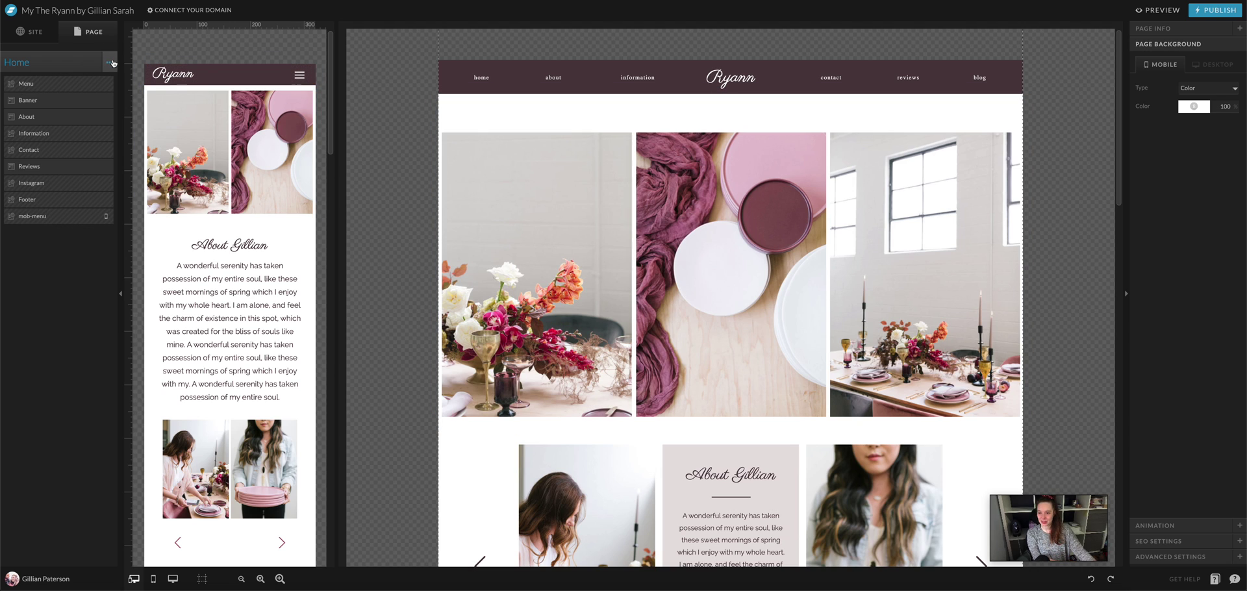
# Step: Add a blank canvas to the Home page, placed below the footer
pyautogui.click(111, 62)
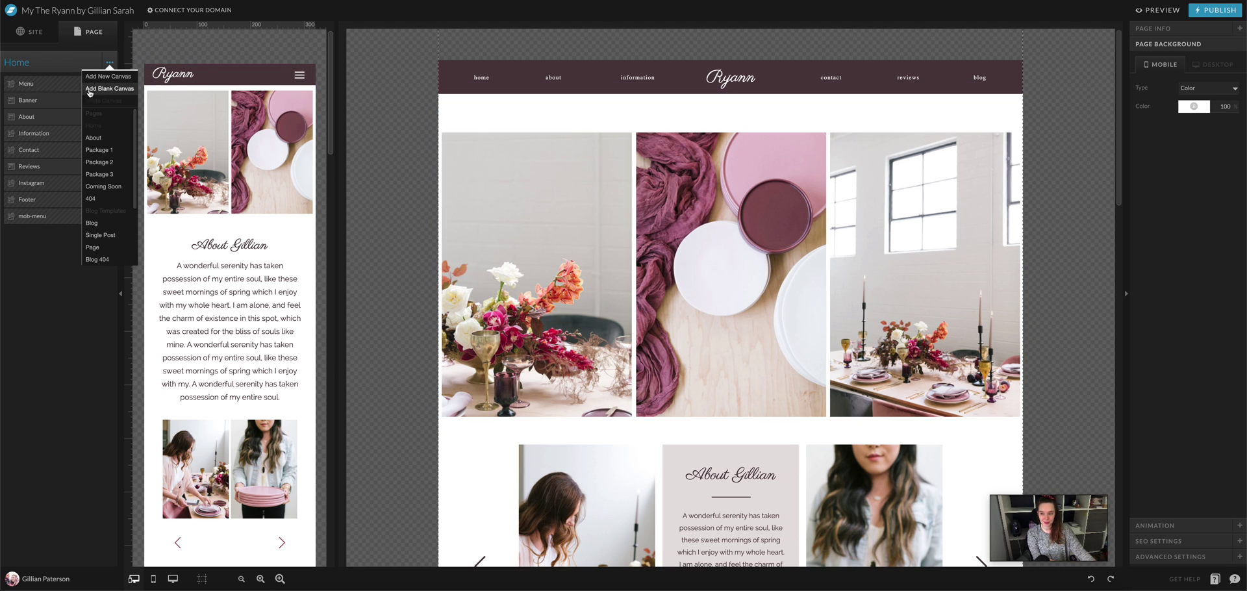
pyautogui.click(114, 94)
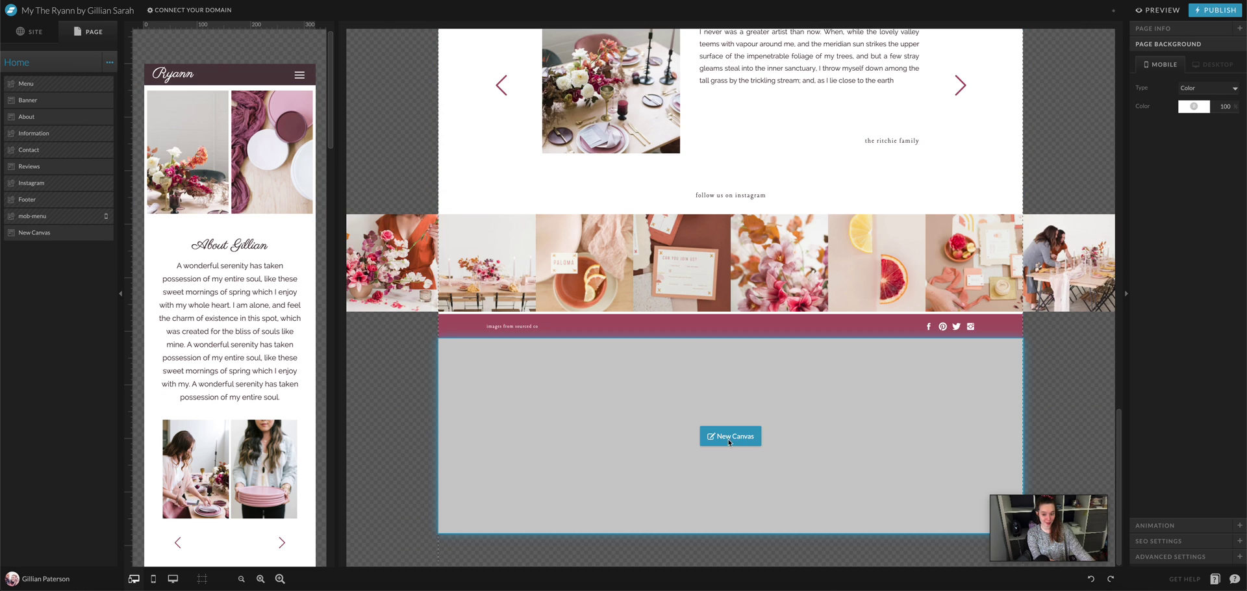
# Step: Set the new canvas's background type to None
pyautogui.click(731, 436)
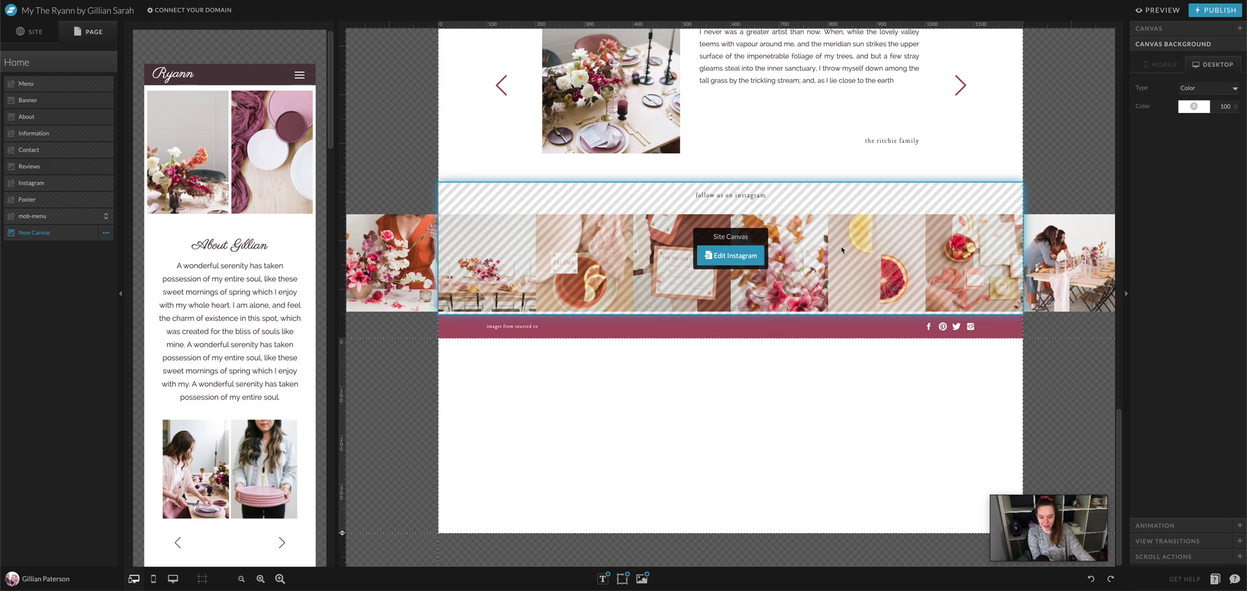
pyautogui.click(1203, 89)
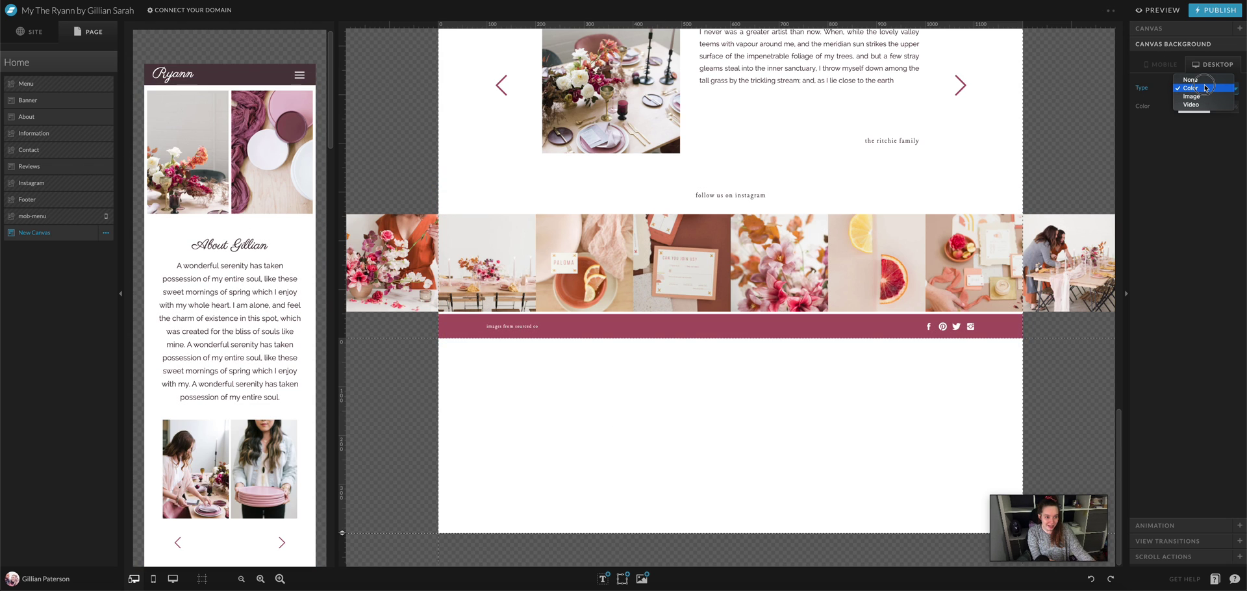
pyautogui.click(1205, 87)
pyautogui.click(1207, 90)
pyautogui.click(1206, 80)
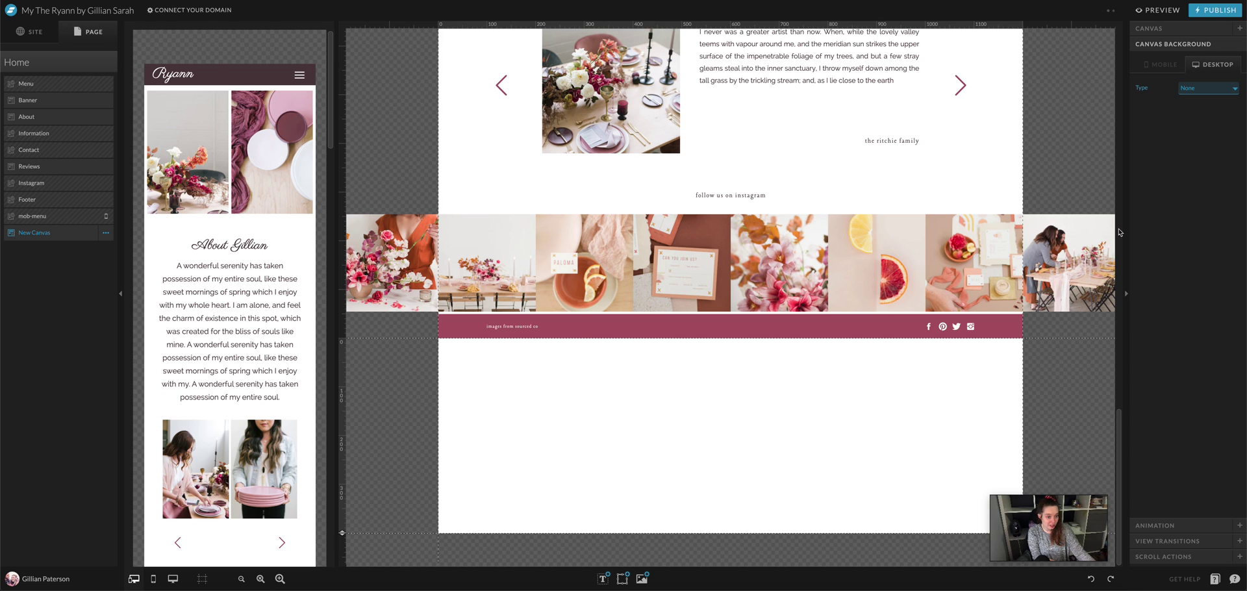
pyautogui.click(810, 413)
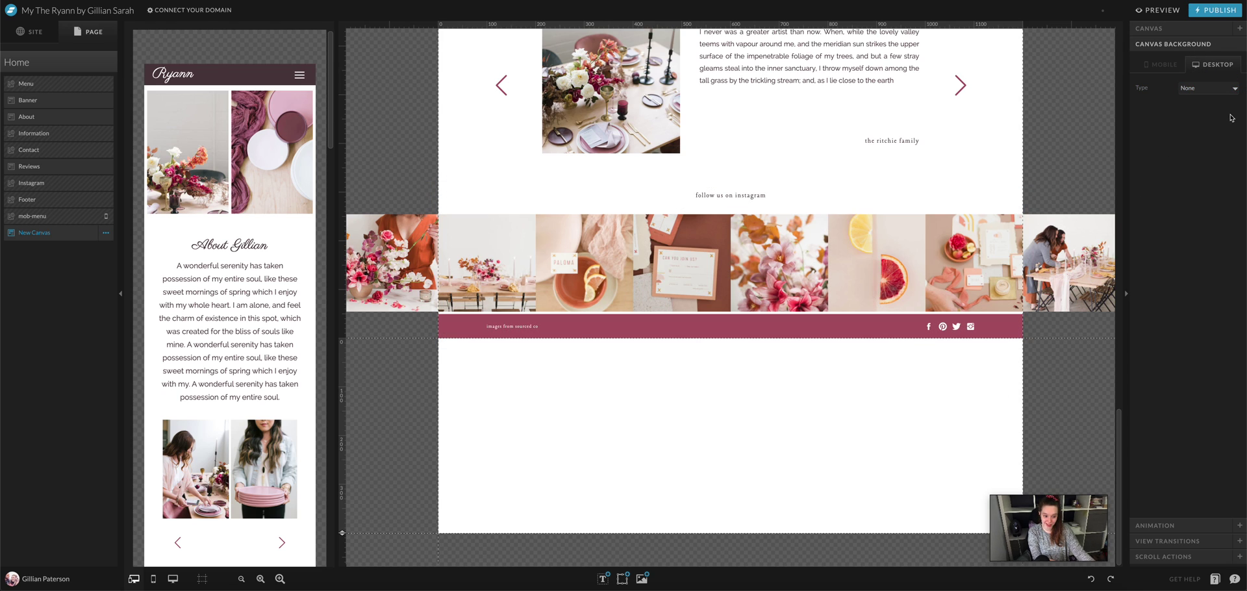
# Step: Make the canvas Window Height, hidden to start, sticky to top, 500 px minimum height
pyautogui.click(1162, 24)
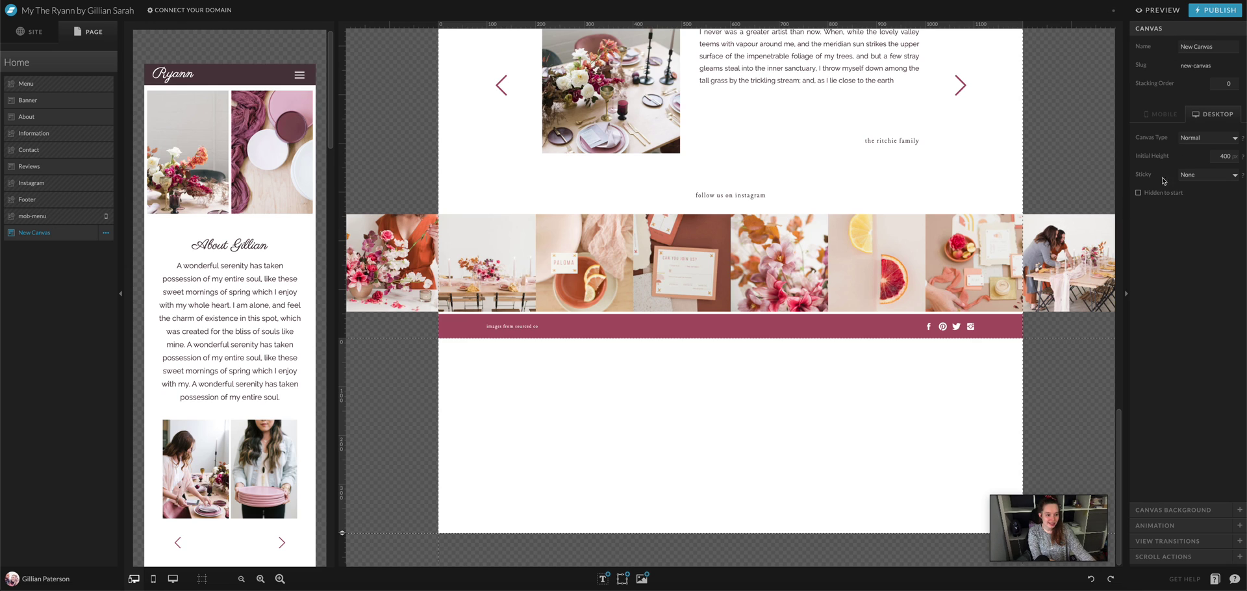
pyautogui.click(1197, 142)
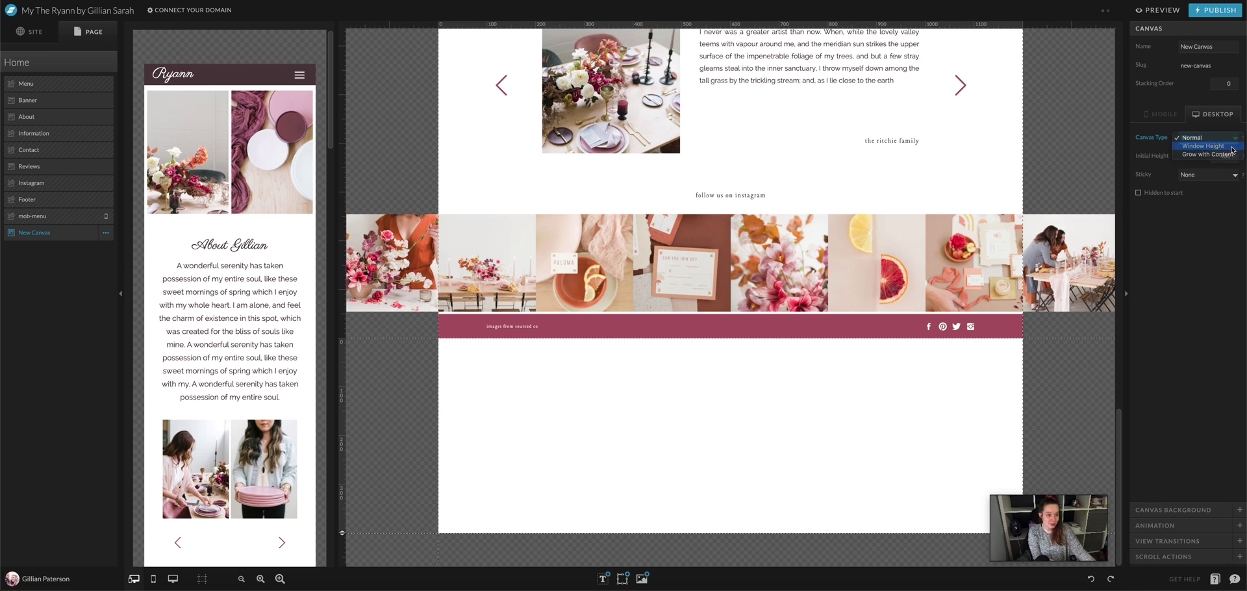
pyautogui.click(1199, 149)
pyautogui.click(1167, 201)
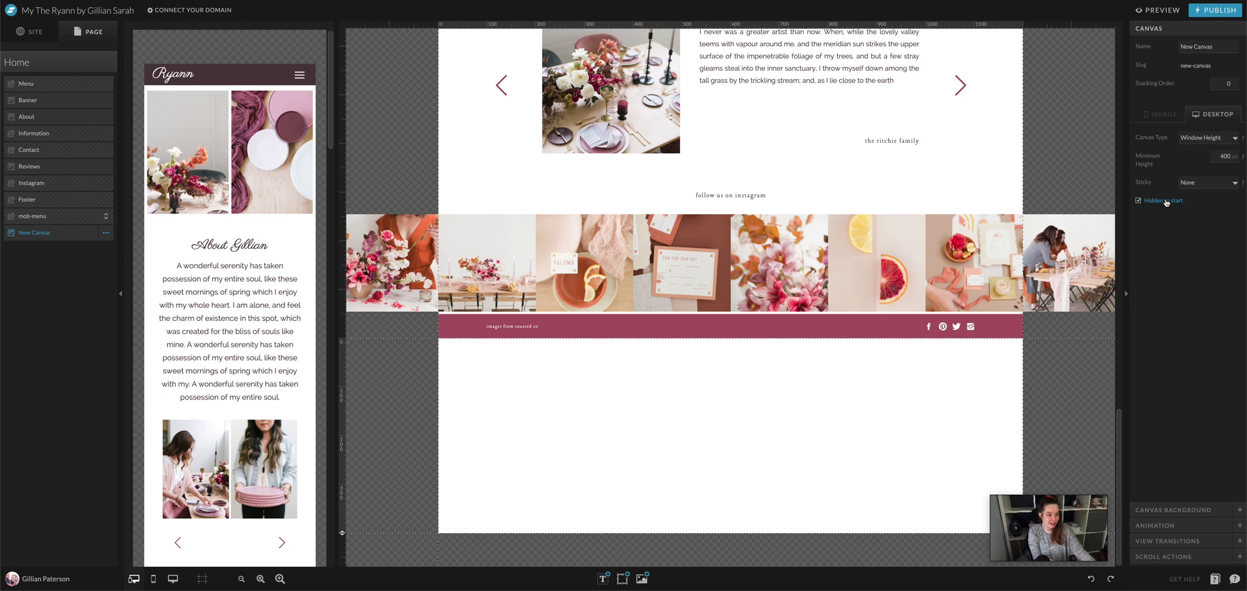
pyautogui.click(1221, 183)
pyautogui.click(1225, 192)
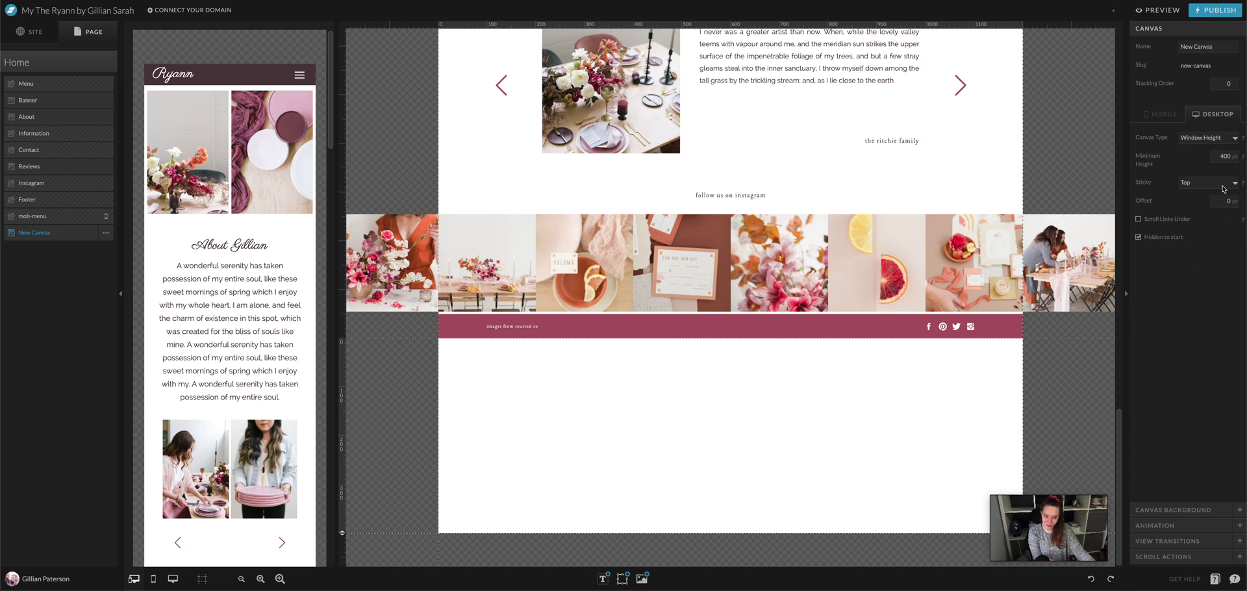
pyautogui.click(1224, 156)
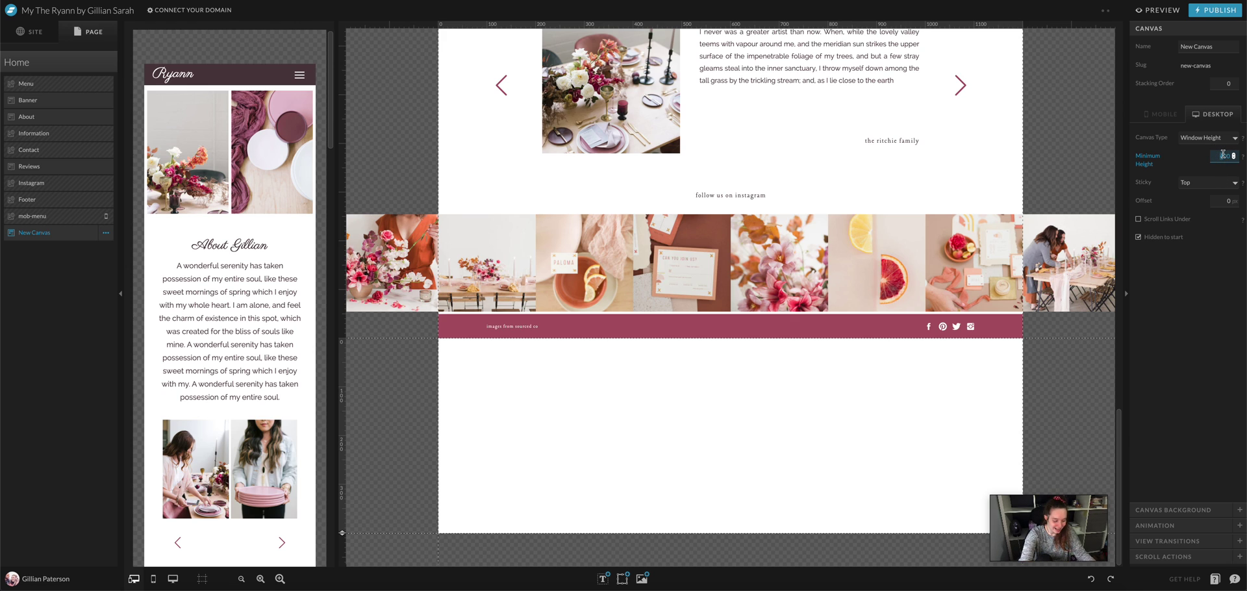
pyautogui.write('500')
pyautogui.press('Return')
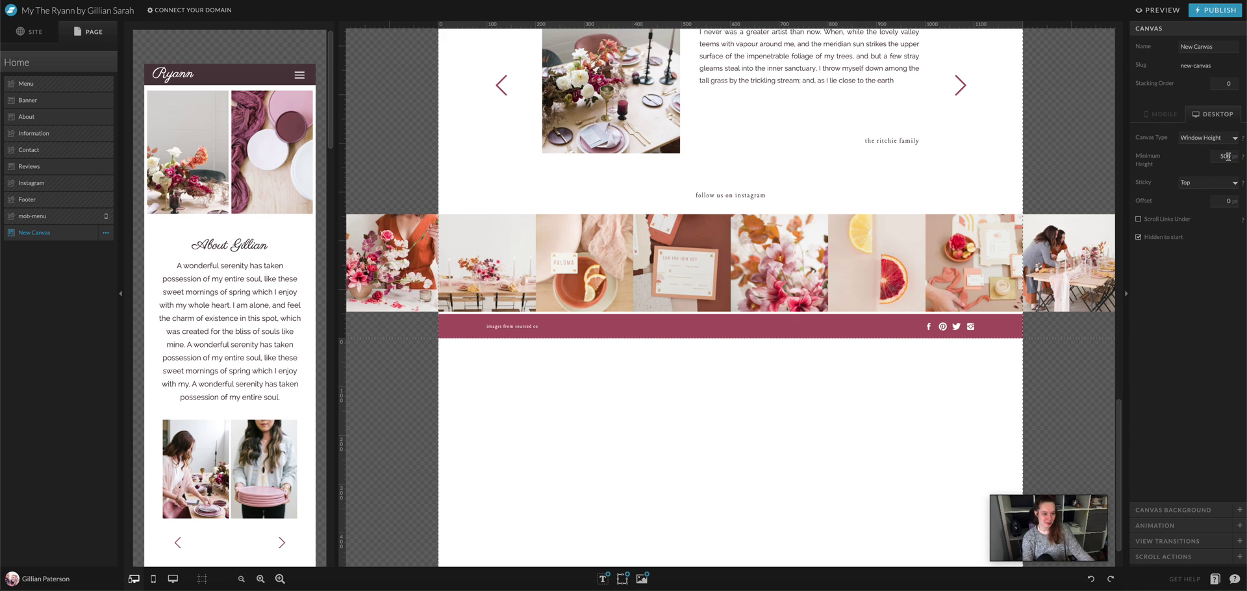
pyautogui.scroll(-1, 942, 302)
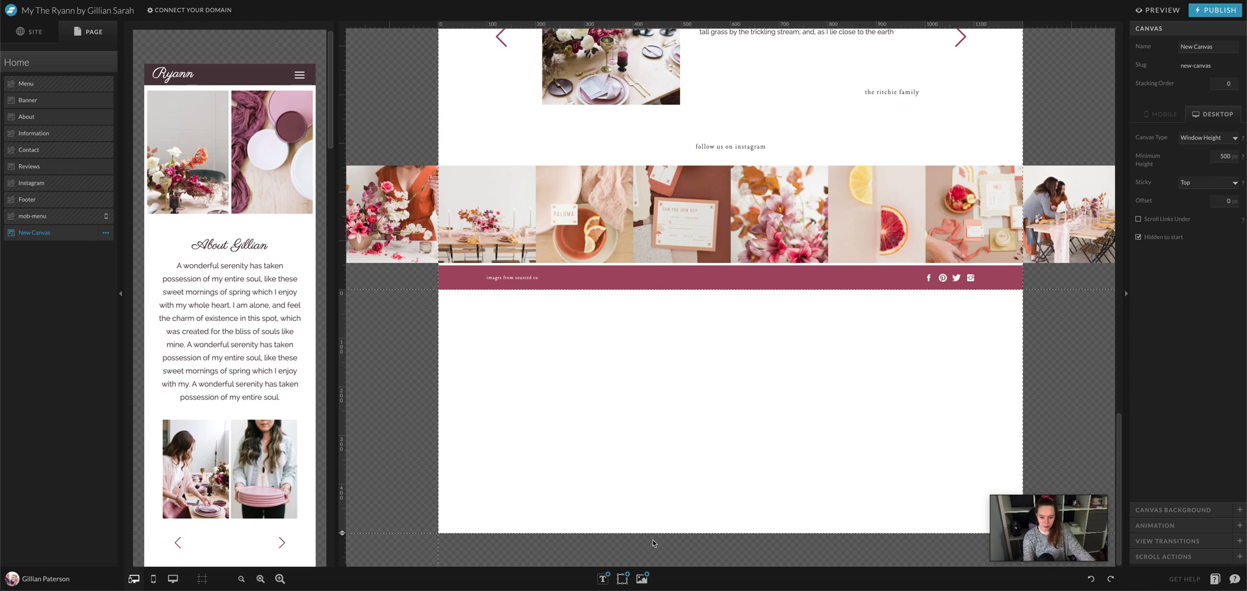
# Step: Add a rectangle with transparent fill and a 5 px pink border
pyautogui.moveTo(622, 579)
pyautogui.click(623, 510)
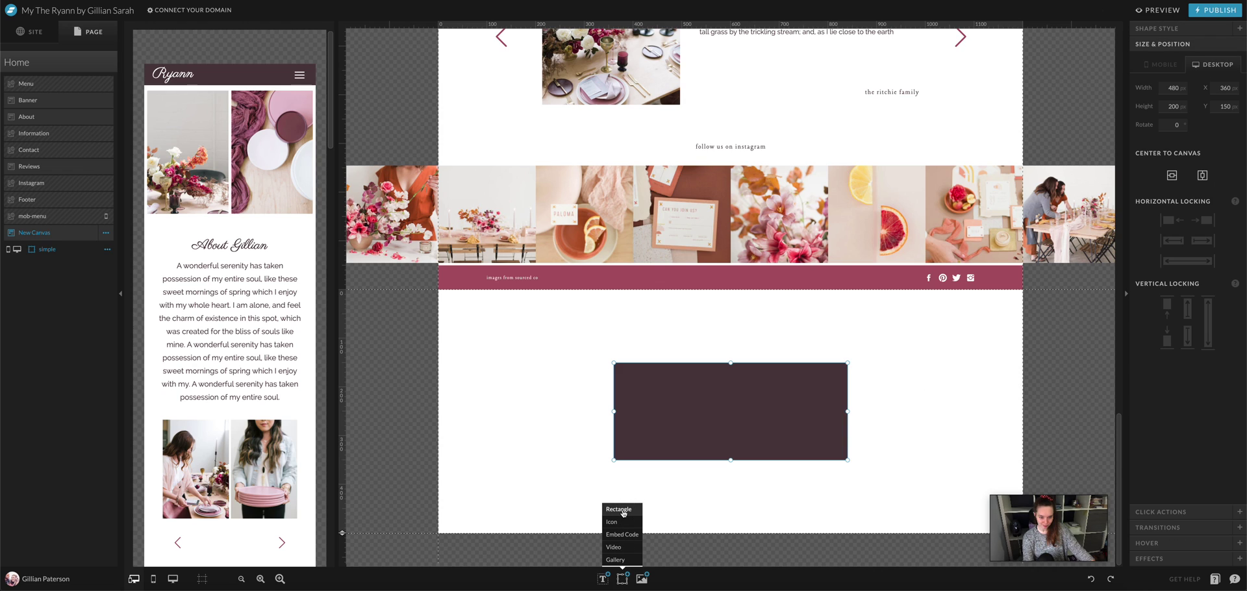
pyautogui.click(1234, 29)
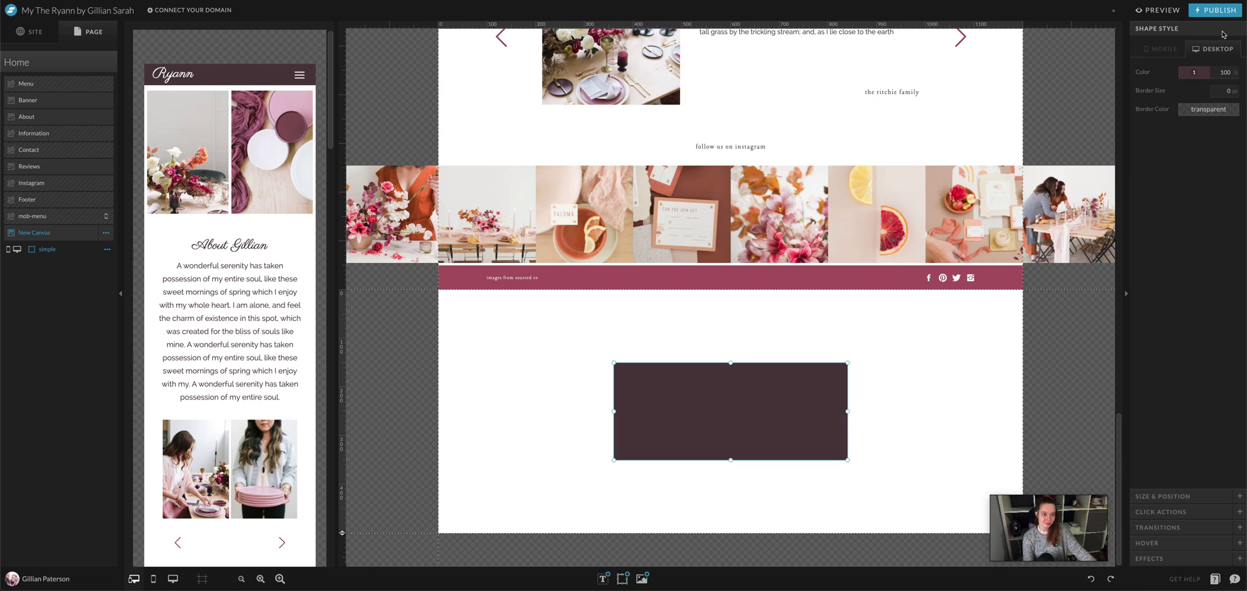
pyautogui.click(1196, 72)
pyautogui.click(1228, 104)
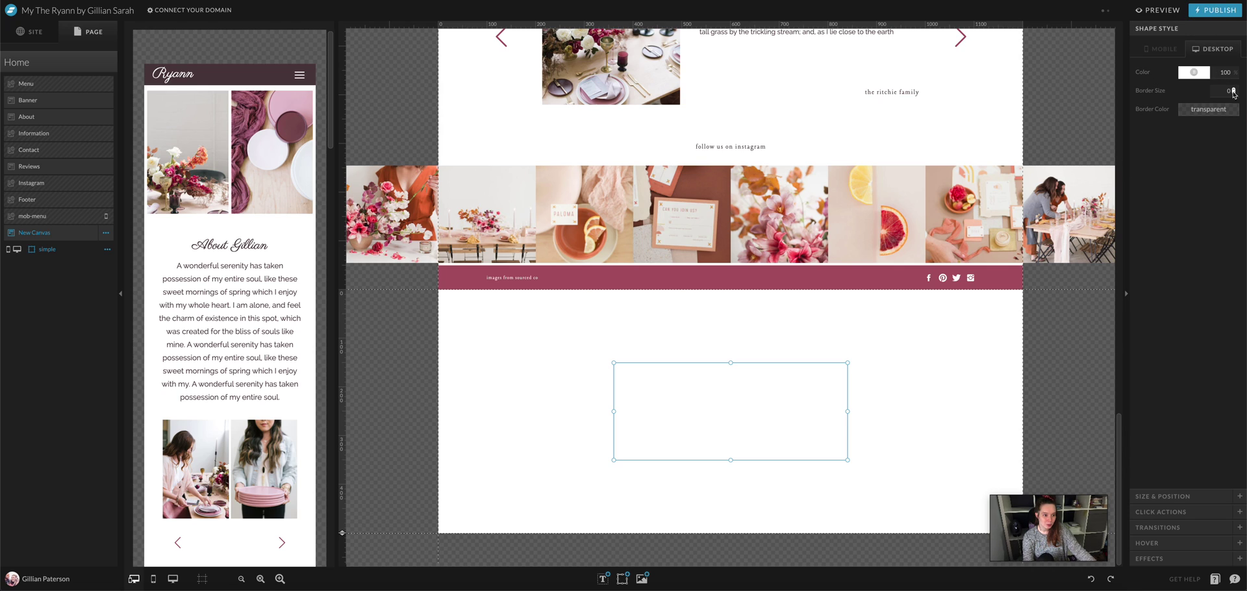
pyautogui.write('10')
pyautogui.click(1208, 108)
pyautogui.click(1183, 130)
pyautogui.click(955, 325)
# Step: Move and enlarge the box to about 613 × 345 px, centred vertically in the canvas
pyautogui.moveTo(768, 395); pyautogui.dragTo(726, 366)
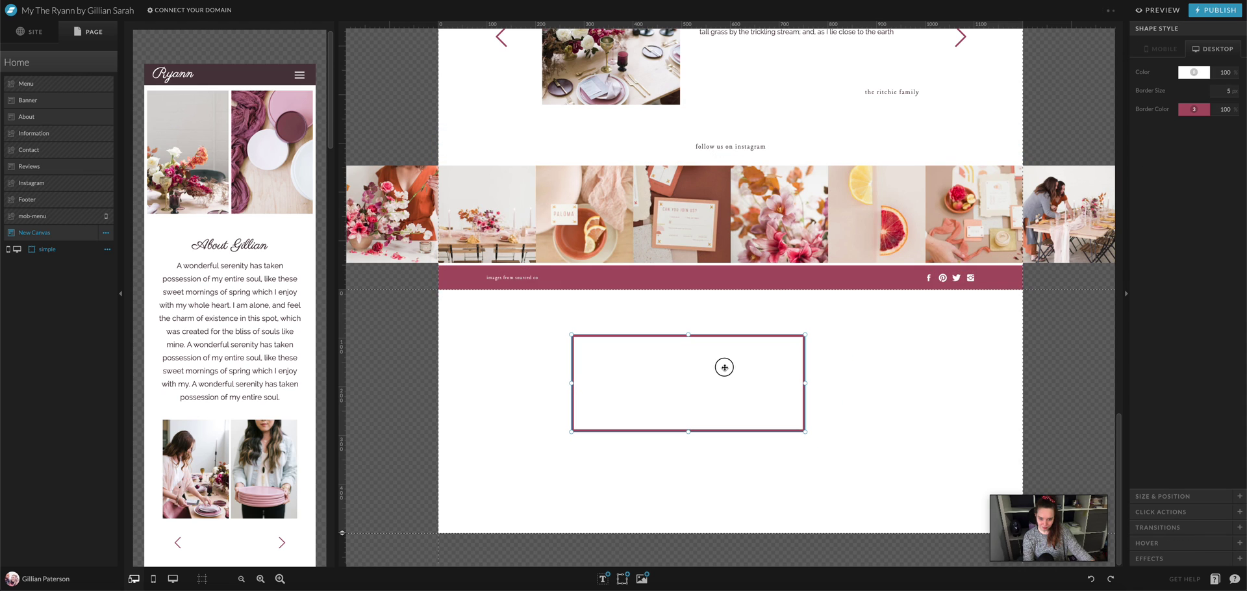
pyautogui.moveTo(805, 431); pyautogui.dragTo(870, 503)
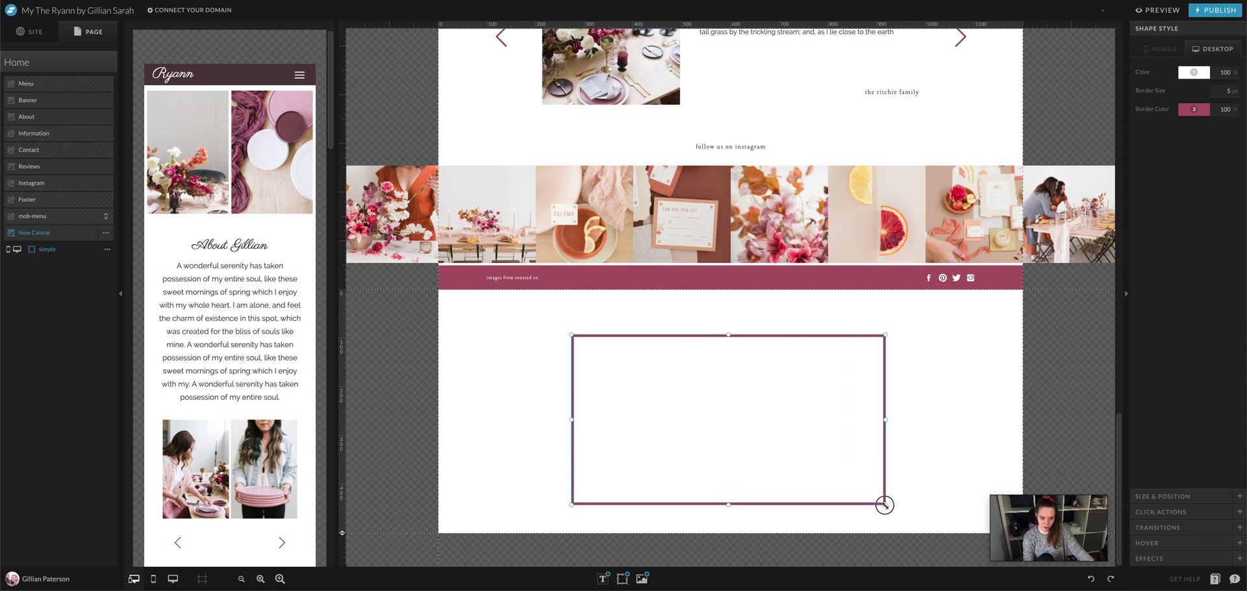
pyautogui.click(1163, 496)
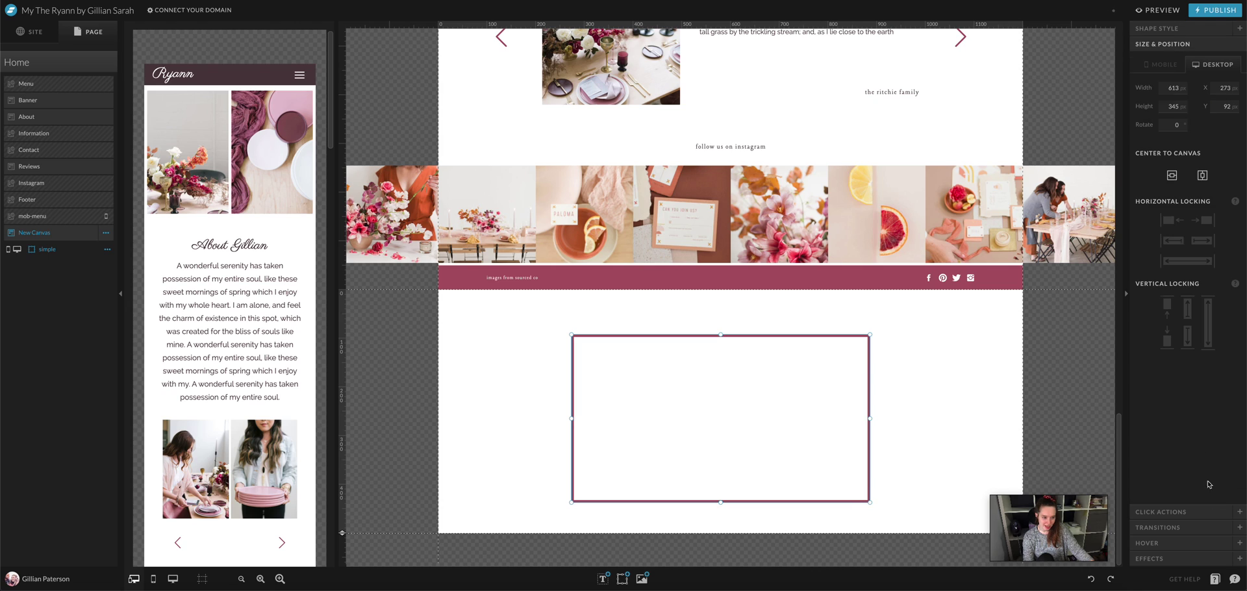
pyautogui.click(1194, 176)
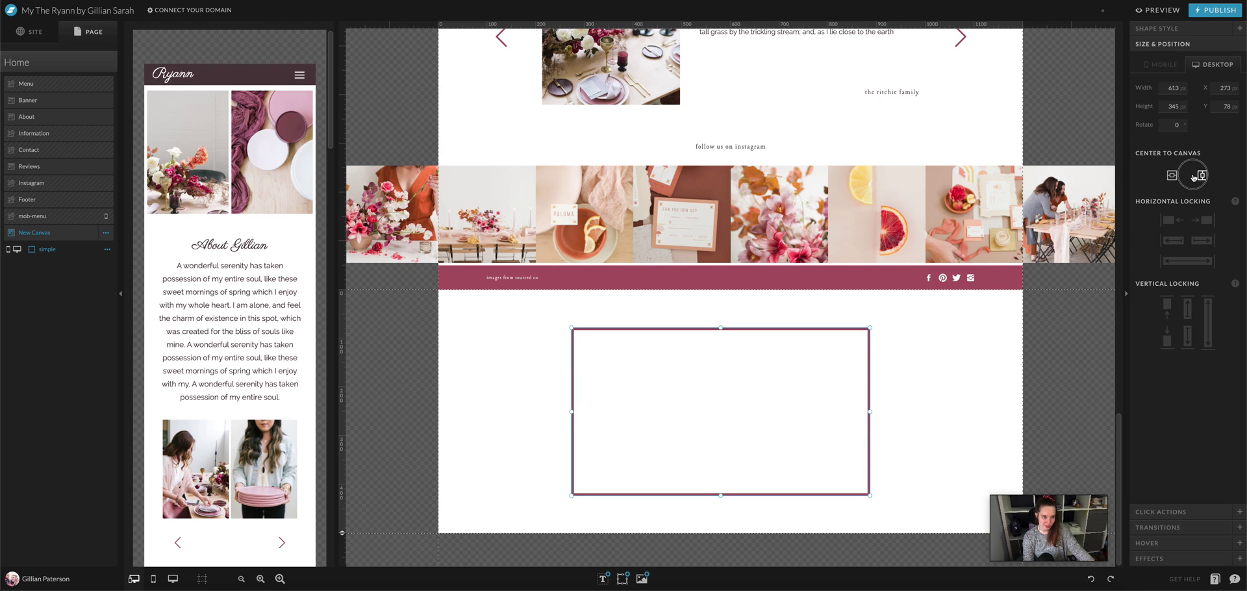
# Step: Place an X icon in the pink box's top-right corner
pyautogui.click(980, 372)
pyautogui.click(623, 578)
pyautogui.click(627, 523)
pyautogui.moveTo(731, 409); pyautogui.dragTo(857, 352)
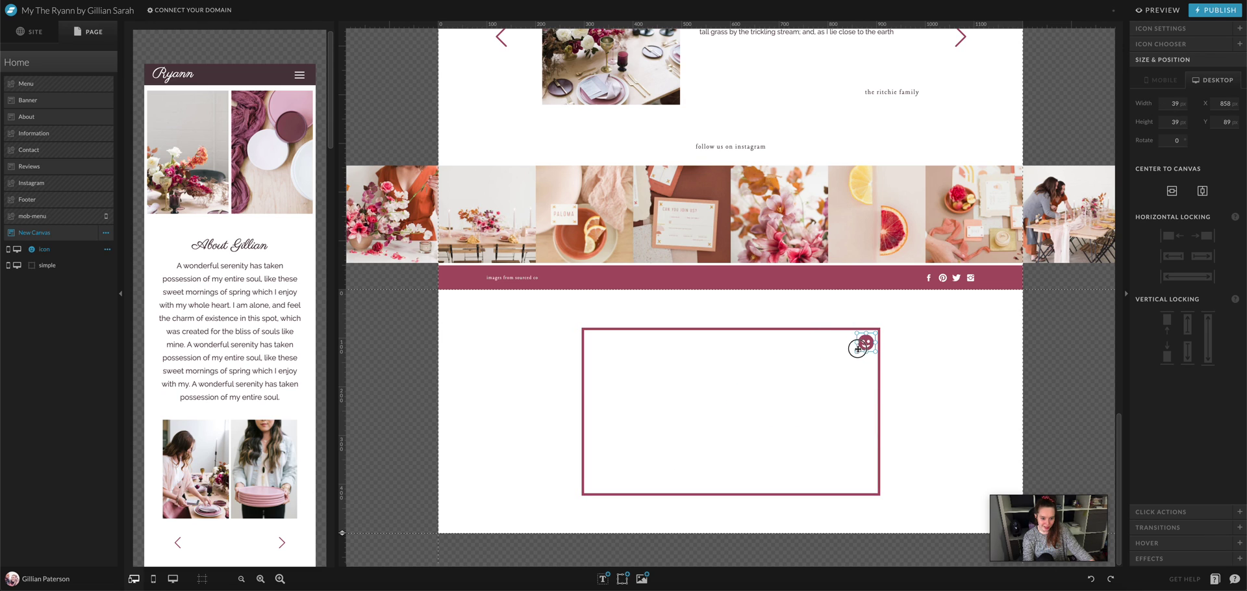
pyautogui.click(1214, 45)
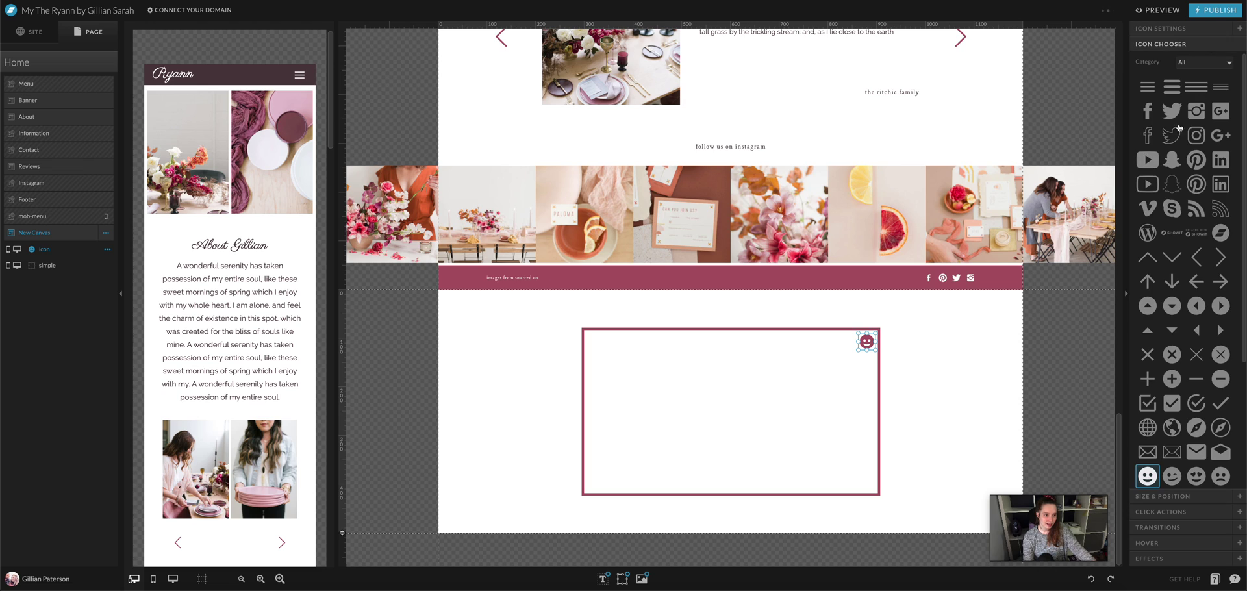
pyautogui.click(1149, 354)
pyautogui.click(954, 351)
pyautogui.click(870, 344)
pyautogui.click(873, 346)
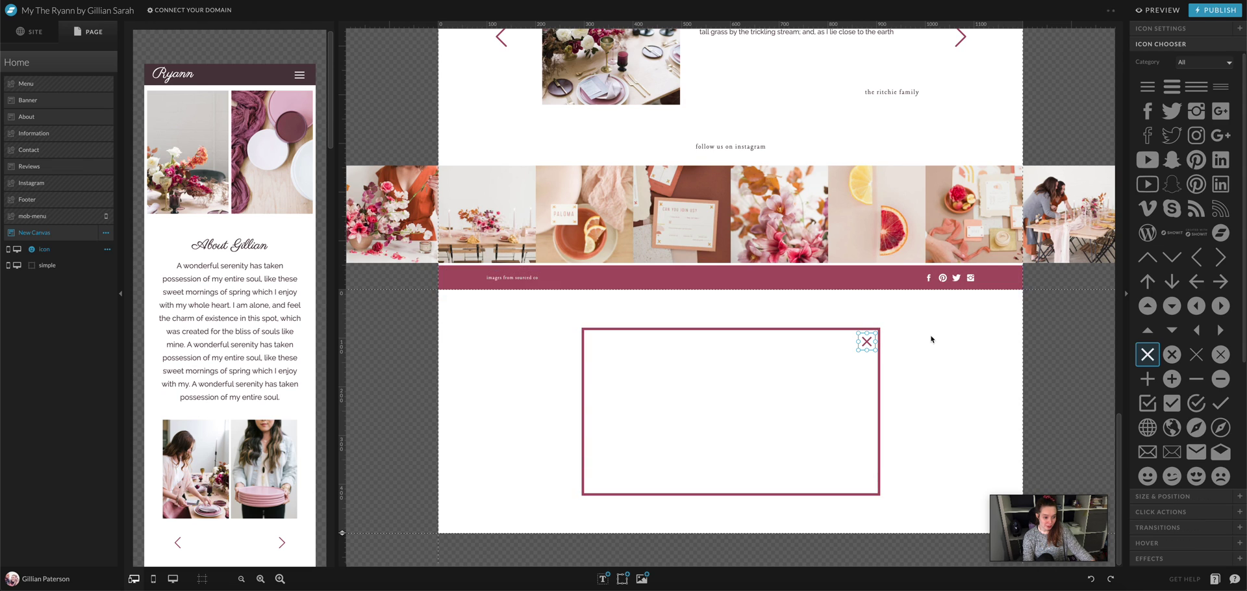
# Step: Give the X icon a click action: Hide Canvas, This Canvas
pyautogui.click(1161, 512)
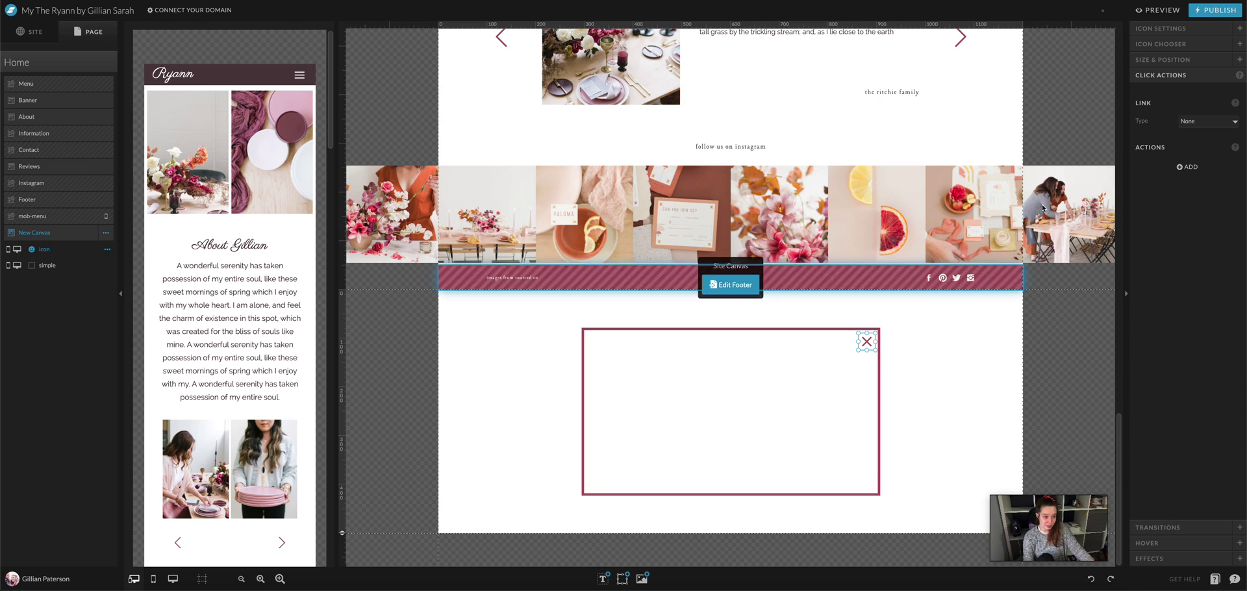
pyautogui.click(1189, 167)
pyautogui.click(1209, 183)
pyautogui.click(1205, 201)
pyautogui.click(1200, 210)
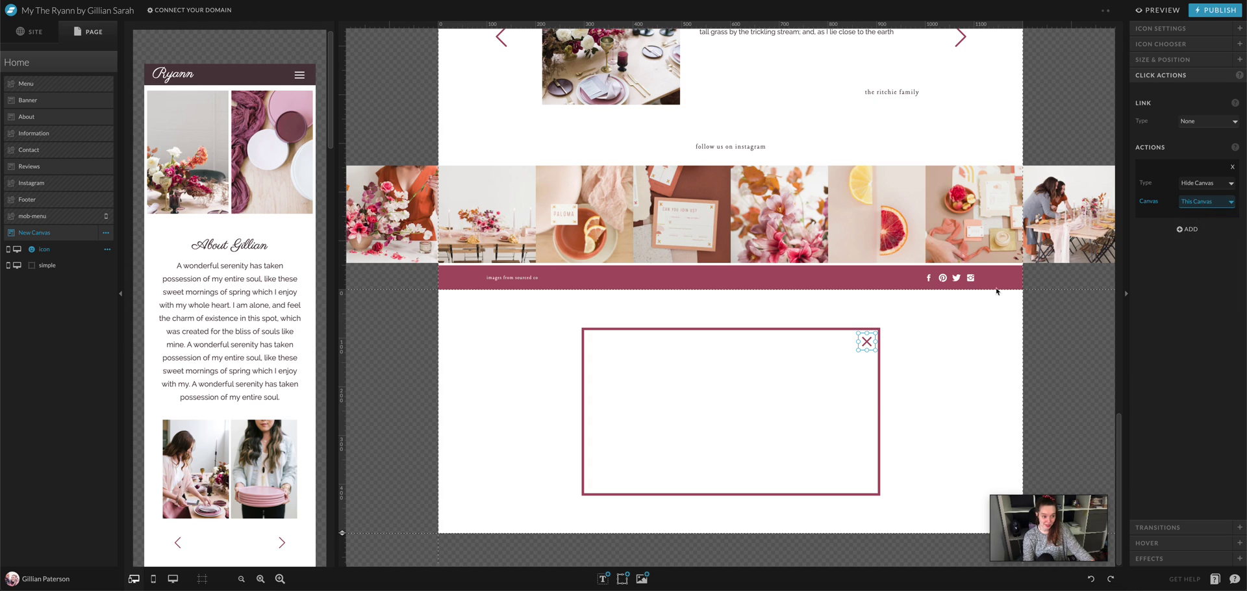
pyautogui.click(933, 364)
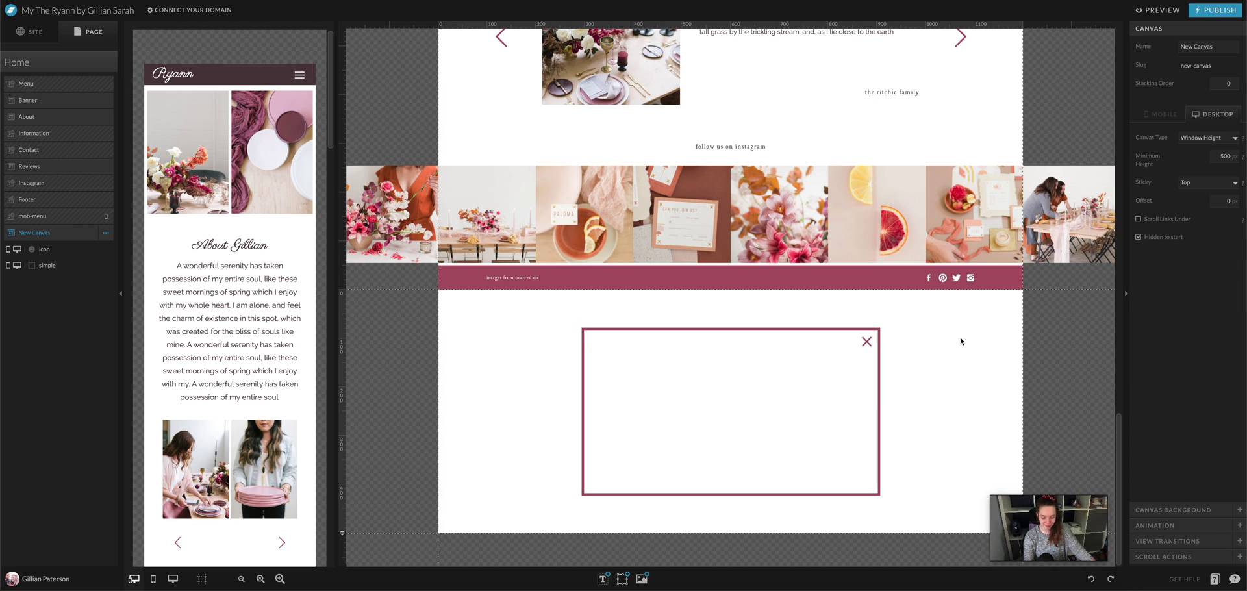
pyautogui.moveTo(603, 578)
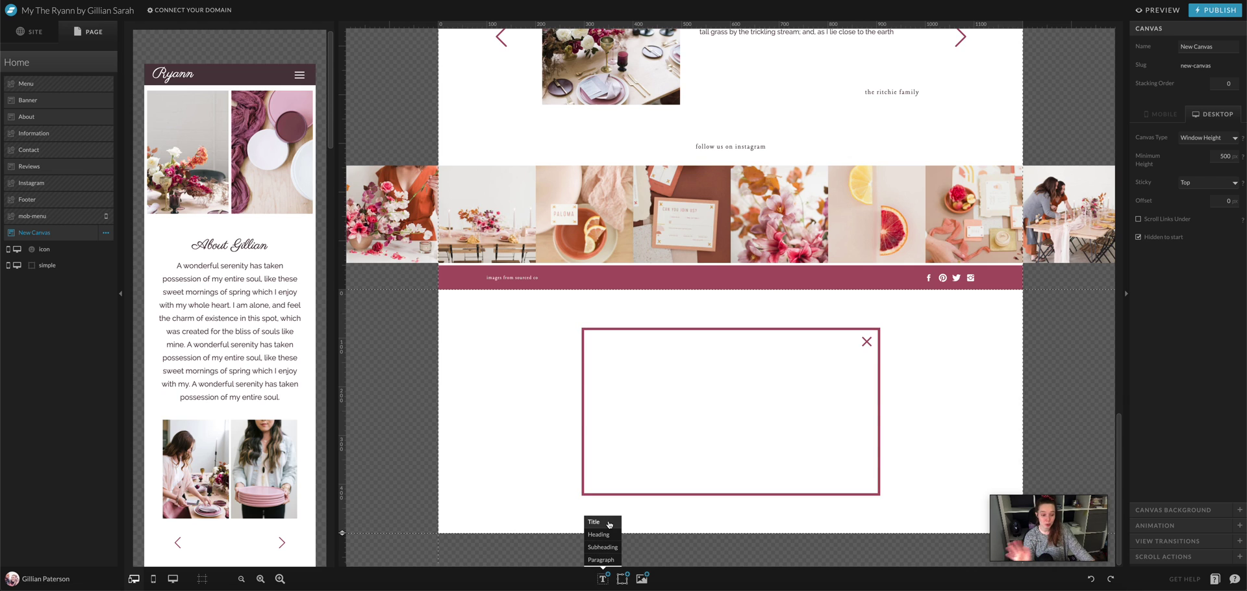
# Step: Add a title text reading 'Boom!' near the top of the box
pyautogui.click(609, 523)
pyautogui.moveTo(751, 411)
pyautogui.mouseDown()
pyautogui.moveTo(688, 383)
pyautogui.moveTo(845, 388)
pyautogui.mouseUp()
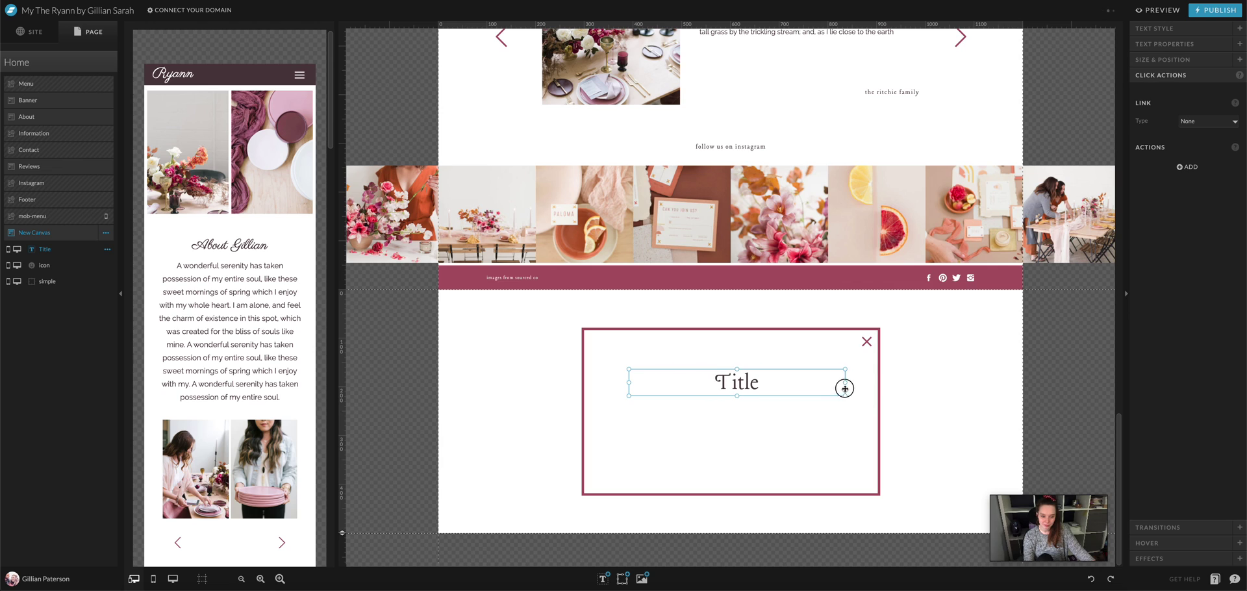
pyautogui.doubleClick(794, 384)
pyautogui.write('Boom!')
pyautogui.click(701, 358)
# Step: Add a subheading below the title and replace its text with 'i'm a pop-up'
pyautogui.click(603, 578)
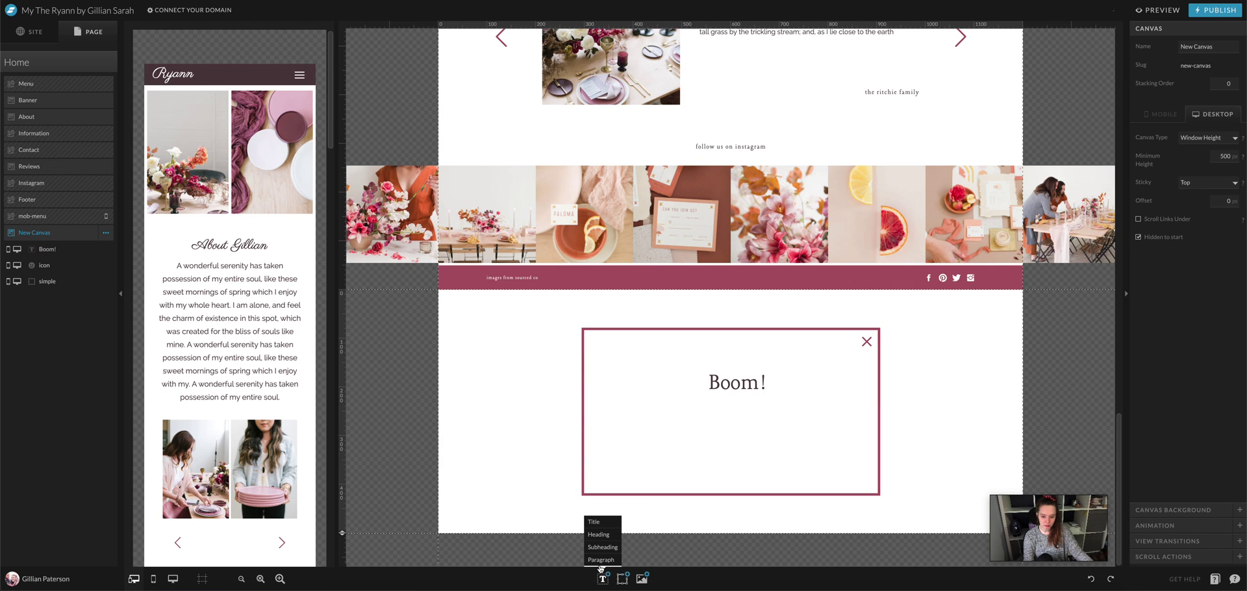
pyautogui.click(601, 539)
pyautogui.doubleClick(721, 415)
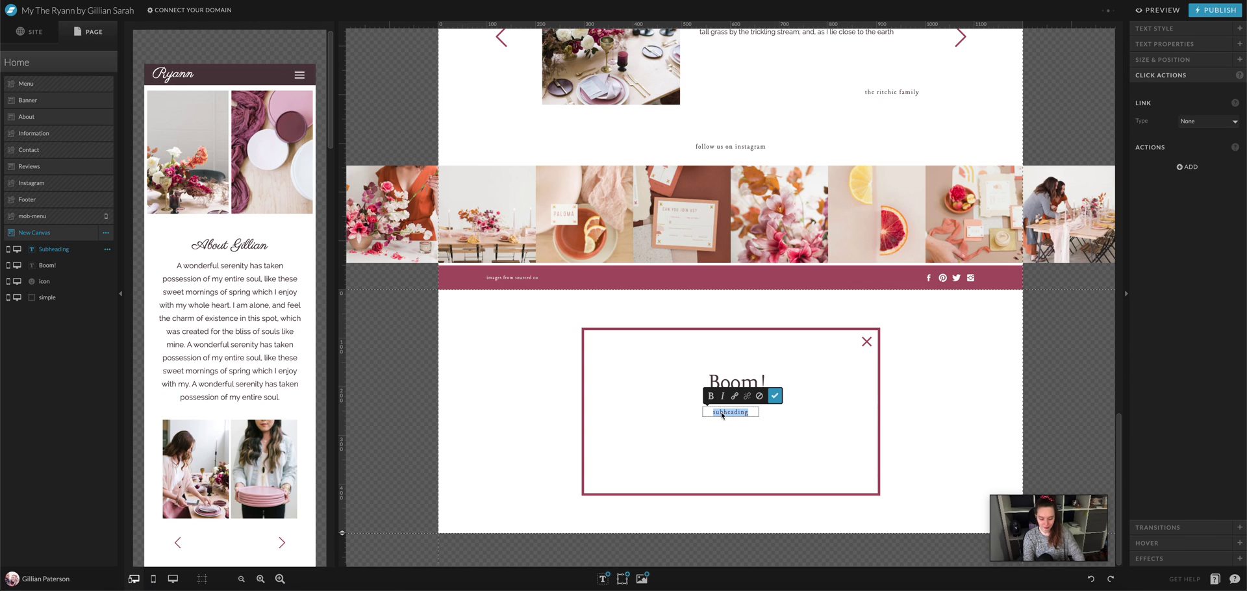
pyautogui.press('BackSpace')
pyautogui.write("i'm a pop-up")
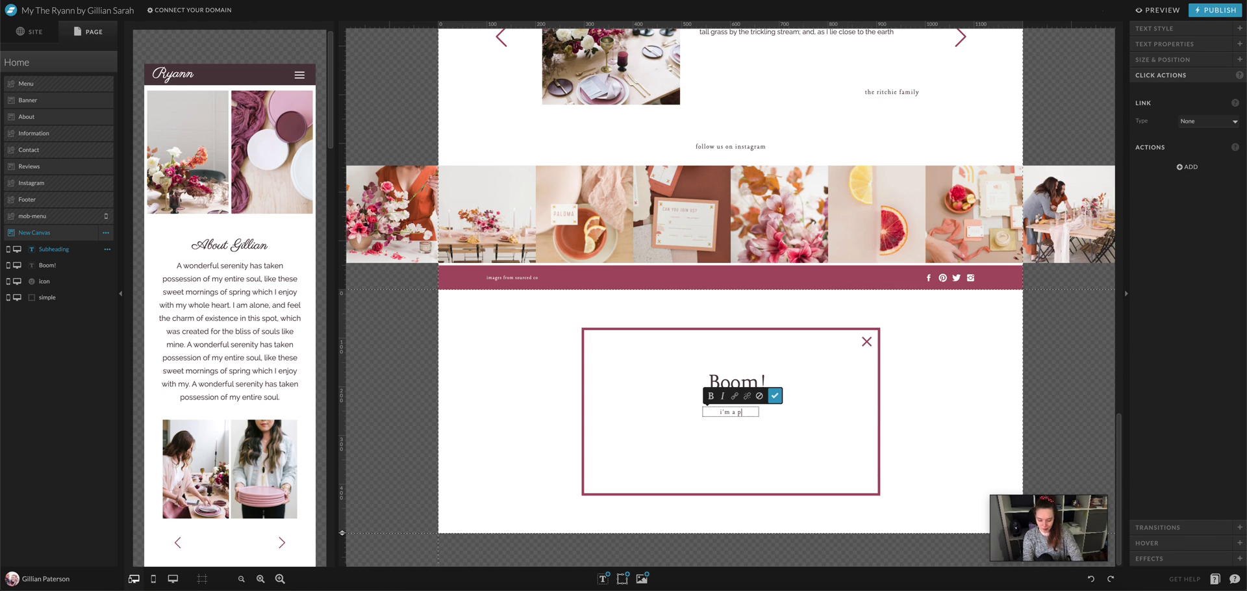
pyautogui.click(775, 396)
# Step: Widen the subheading to one line and centre both texts horizontally and vertically in the box
pyautogui.click(891, 398)
pyautogui.click(742, 406)
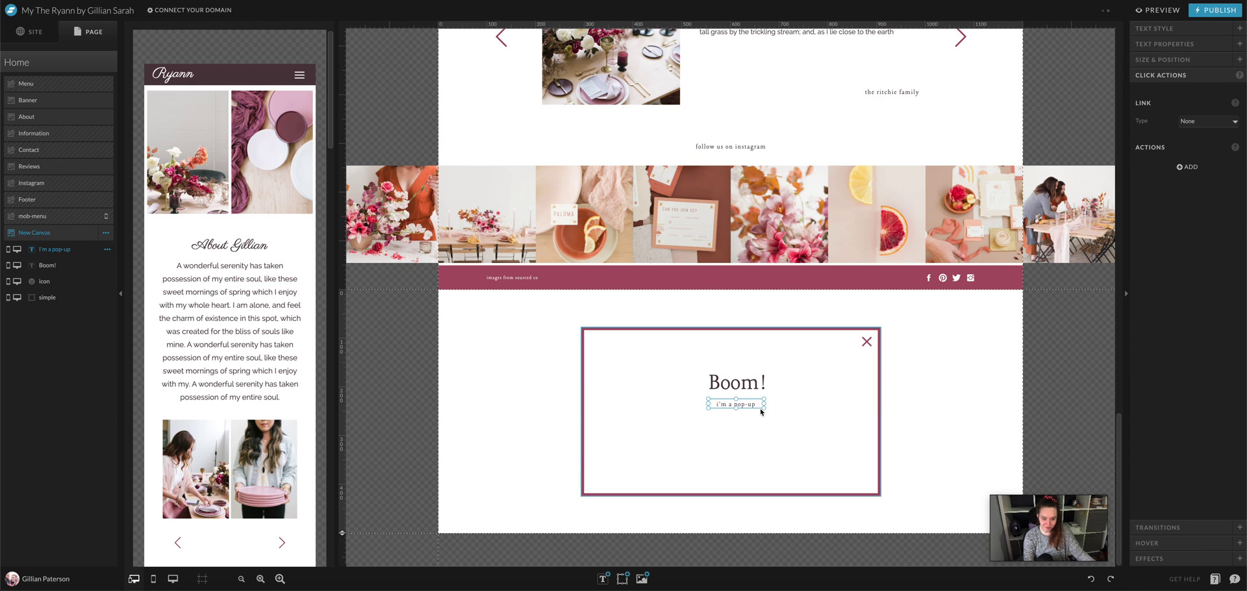
pyautogui.moveTo(764, 411); pyautogui.dragTo(773, 411)
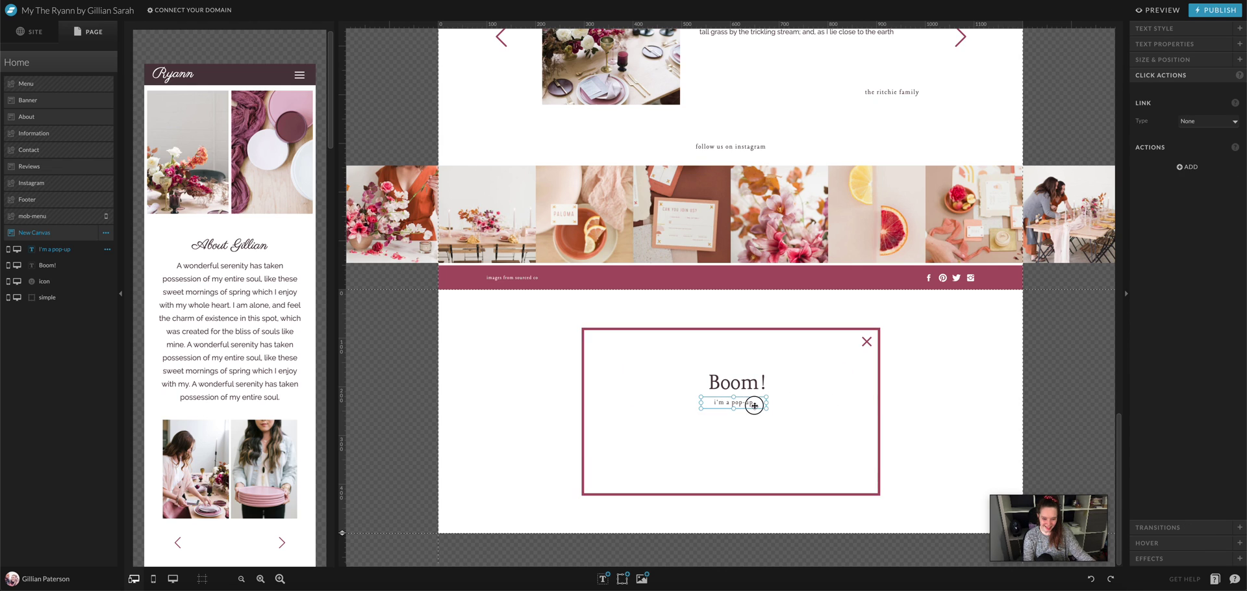
pyautogui.keyDown('shift'); pyautogui.click(756, 384); pyautogui.keyUp('shift')
pyautogui.click(1143, 73)
pyautogui.click(897, 318)
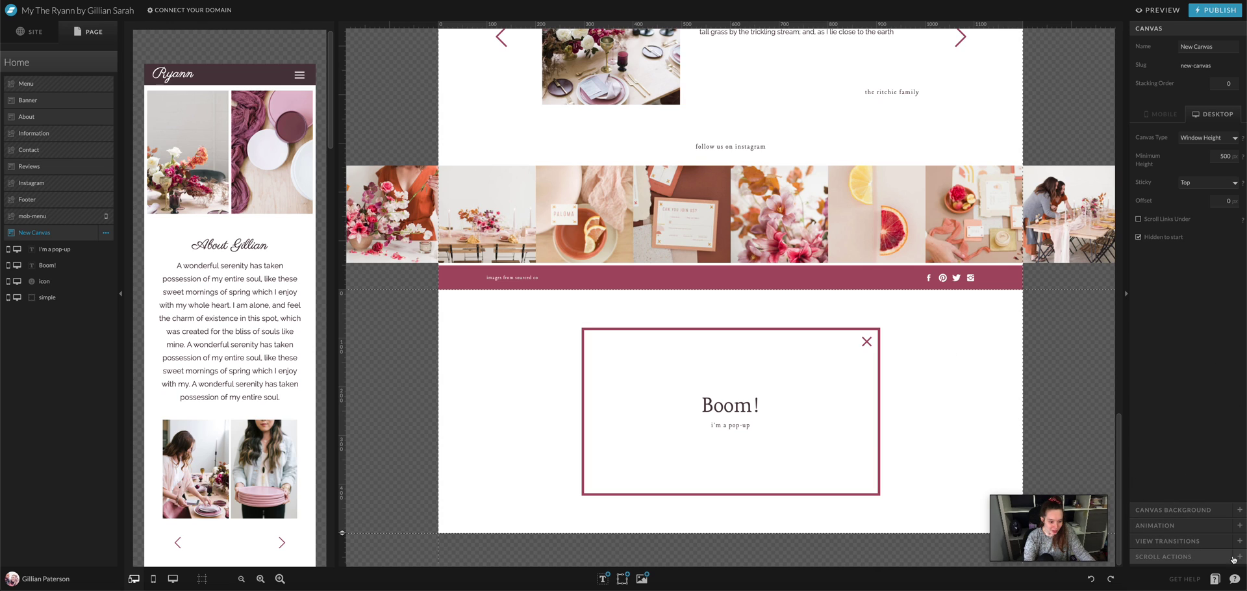
# Step: Add a scroll action to the new canvas, then remove it again
pyautogui.click(1186, 557)
pyautogui.click(1156, 105)
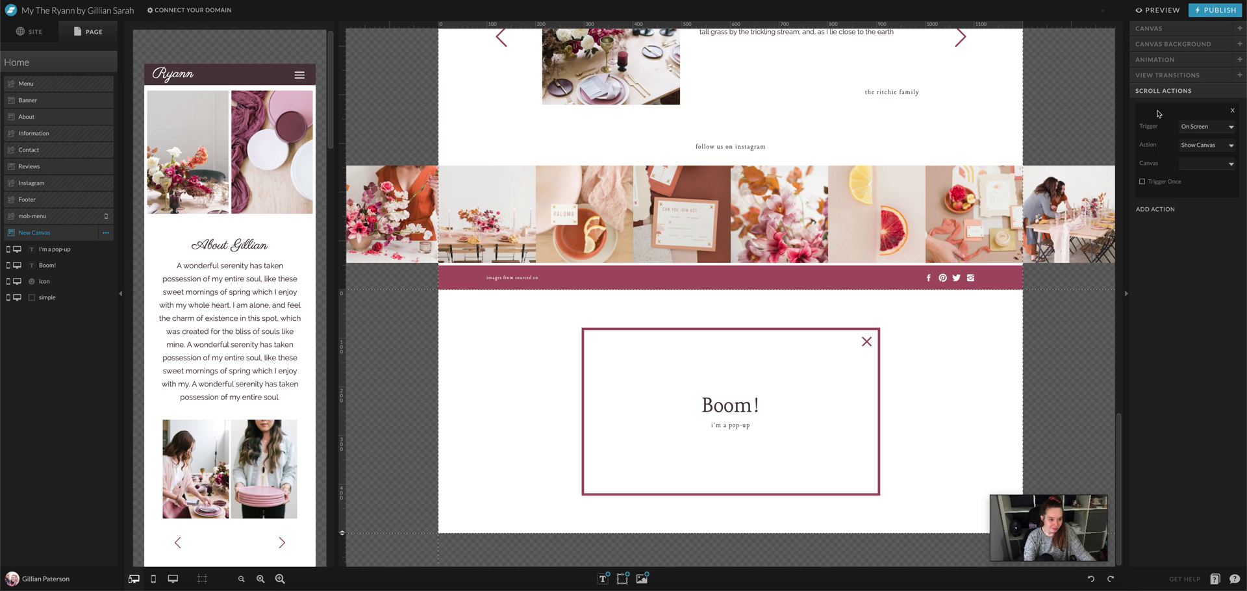
pyautogui.click(1194, 167)
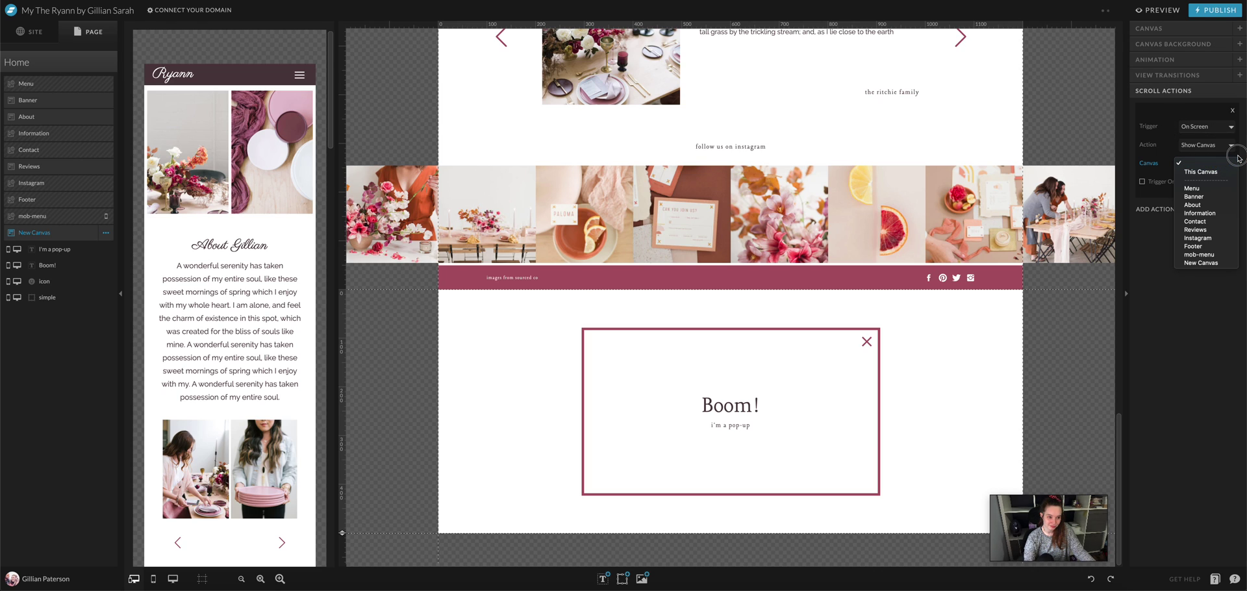
pyautogui.click(1238, 158)
pyautogui.click(1233, 110)
# Step: Select the Information section and add a scroll action to it
pyautogui.scroll(5, 1042, 381)
pyautogui.scroll(5, 1042, 381)
pyautogui.scroll(5, 1042, 381)
pyautogui.scroll(3, 1042, 381)
pyautogui.scroll(-4, 1026, 293)
pyautogui.click(1003, 217)
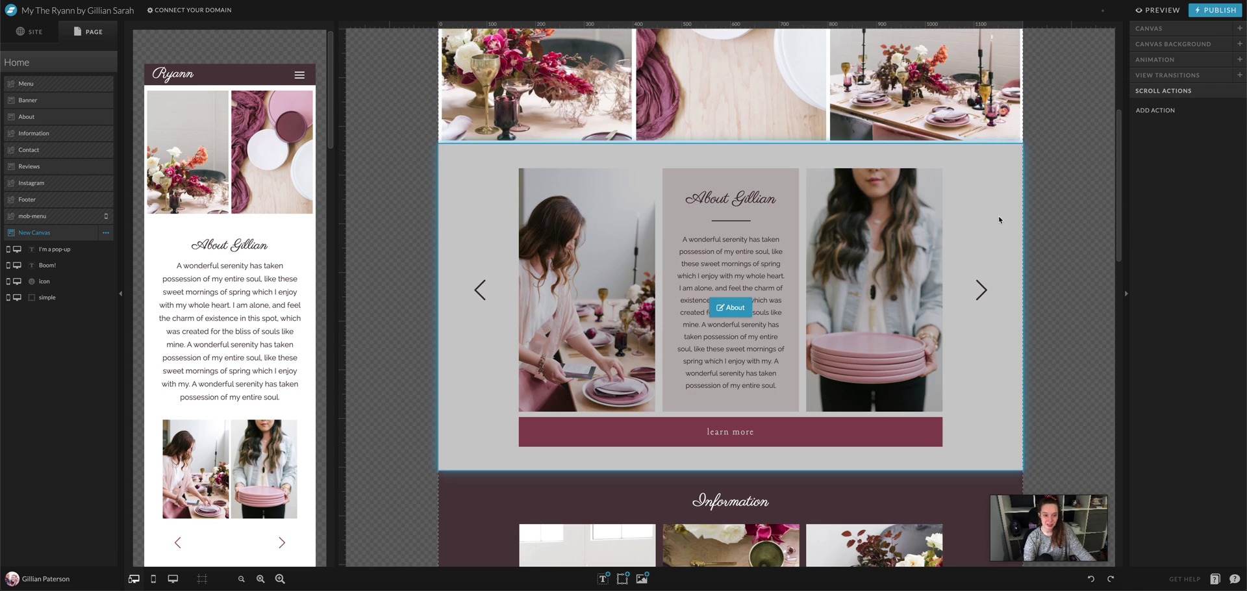
pyautogui.scroll(4, 981, 227)
pyautogui.scroll(-5, 961, 292)
pyautogui.scroll(-3, 935, 364)
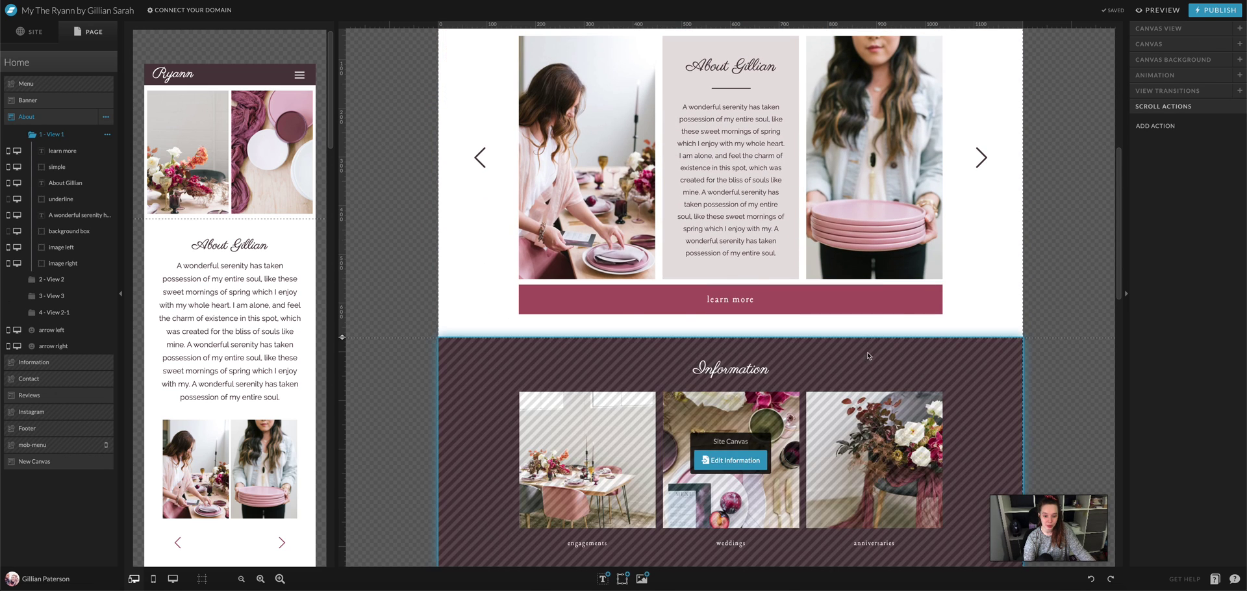
pyautogui.click(925, 397)
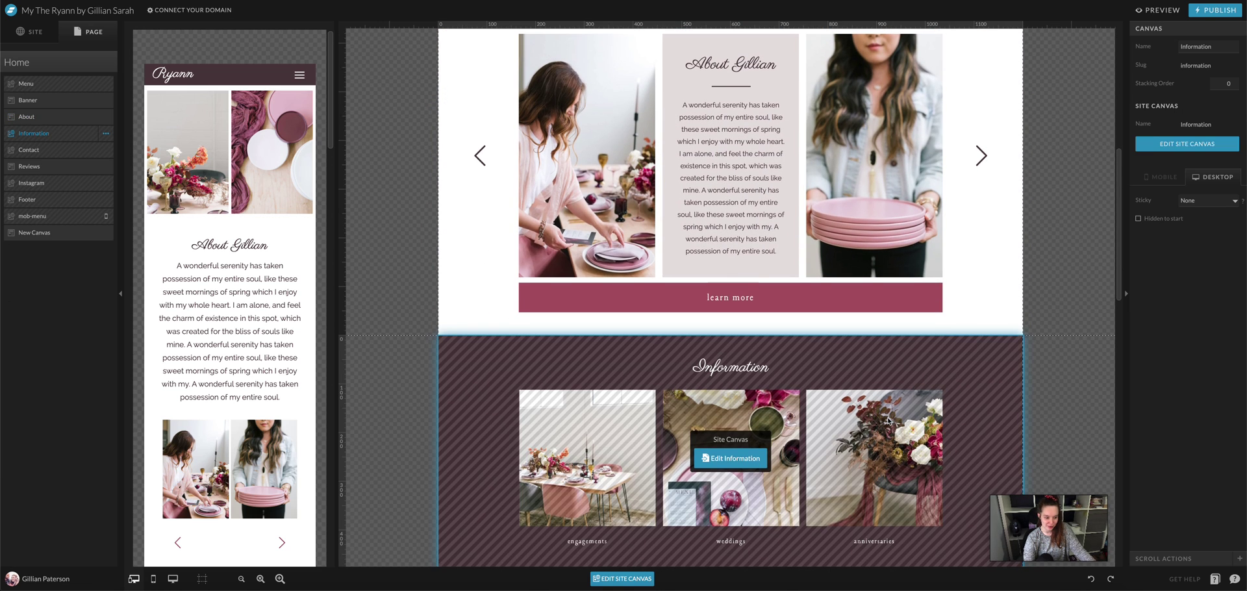
pyautogui.scroll(-1, 920, 387)
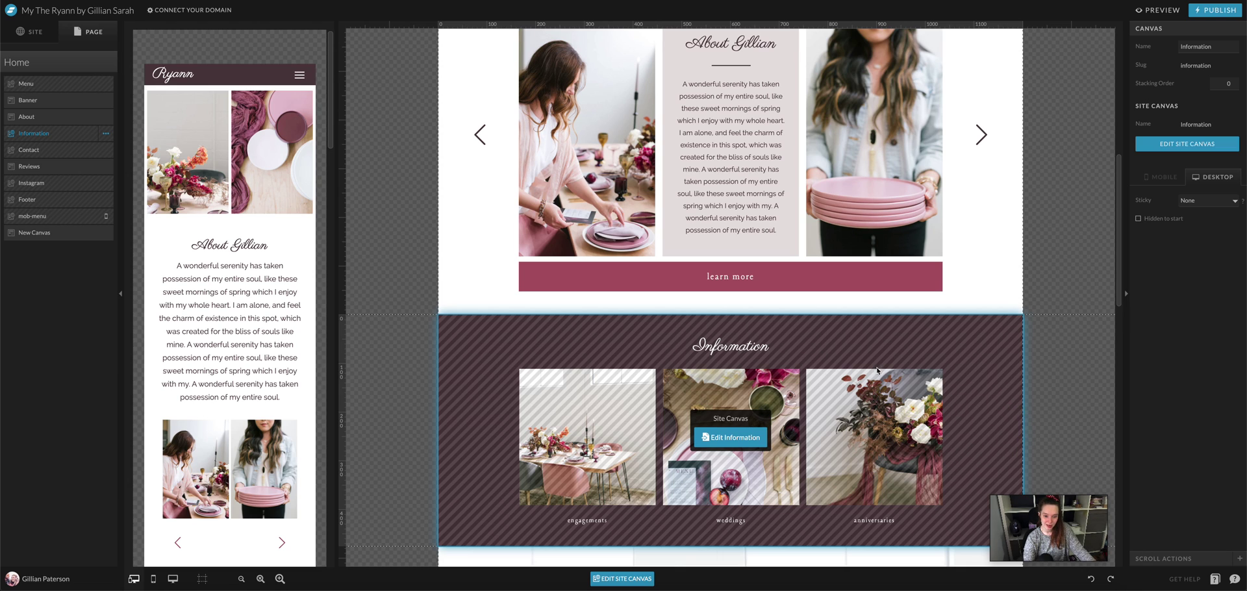
pyautogui.scroll(-1, 747, 326)
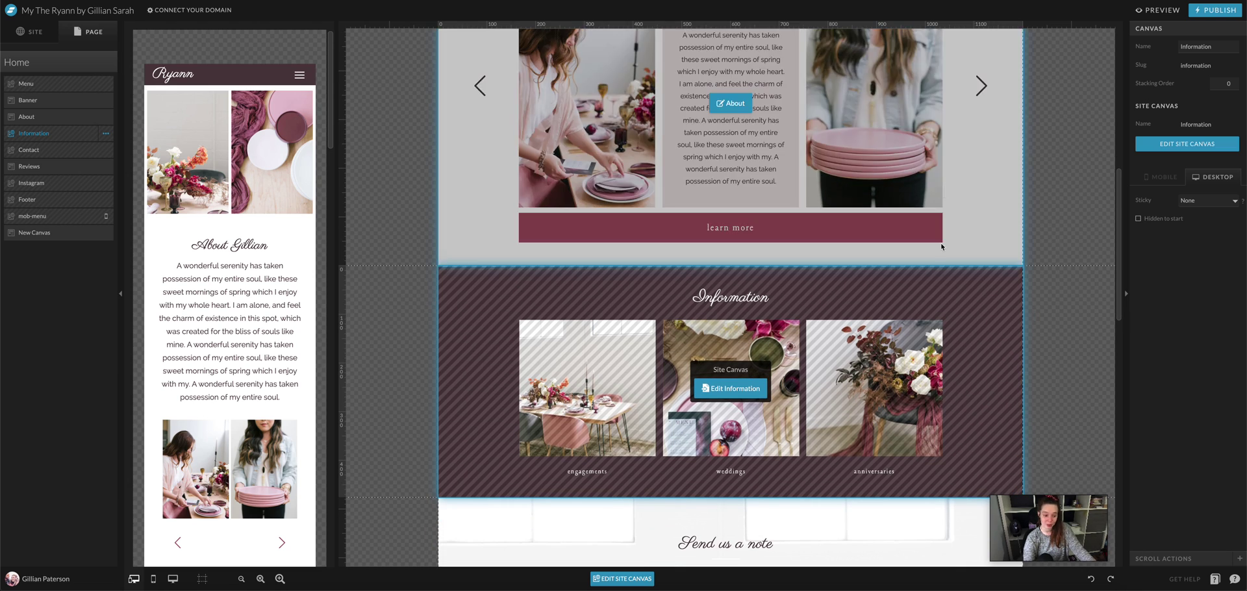
pyautogui.click(1186, 560)
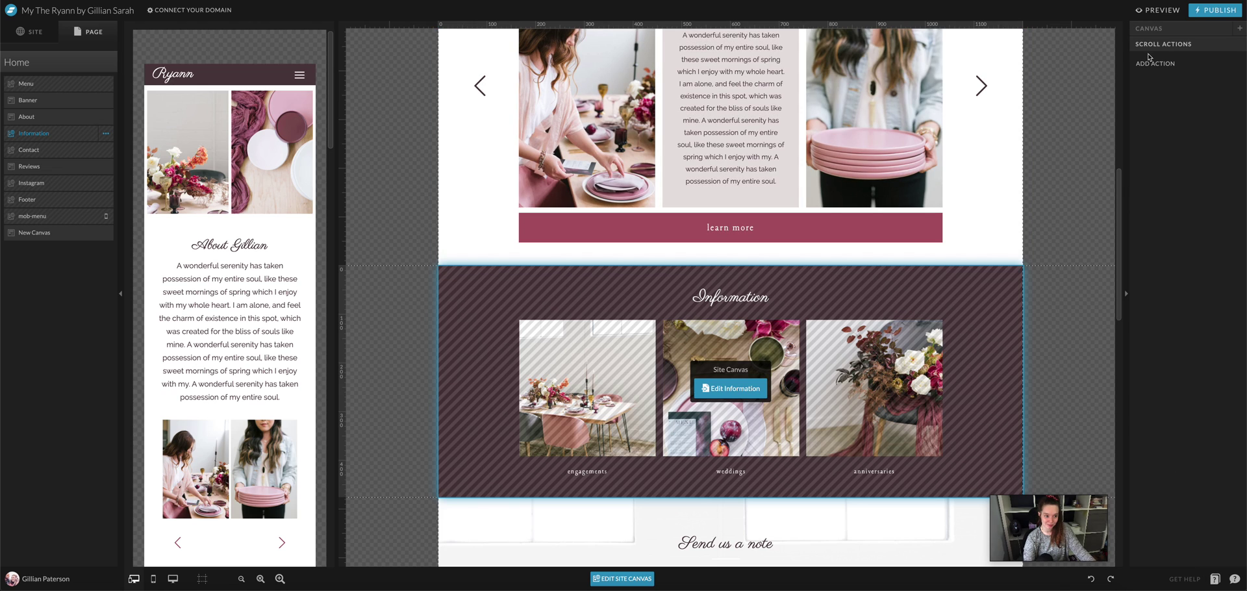
pyautogui.click(1152, 62)
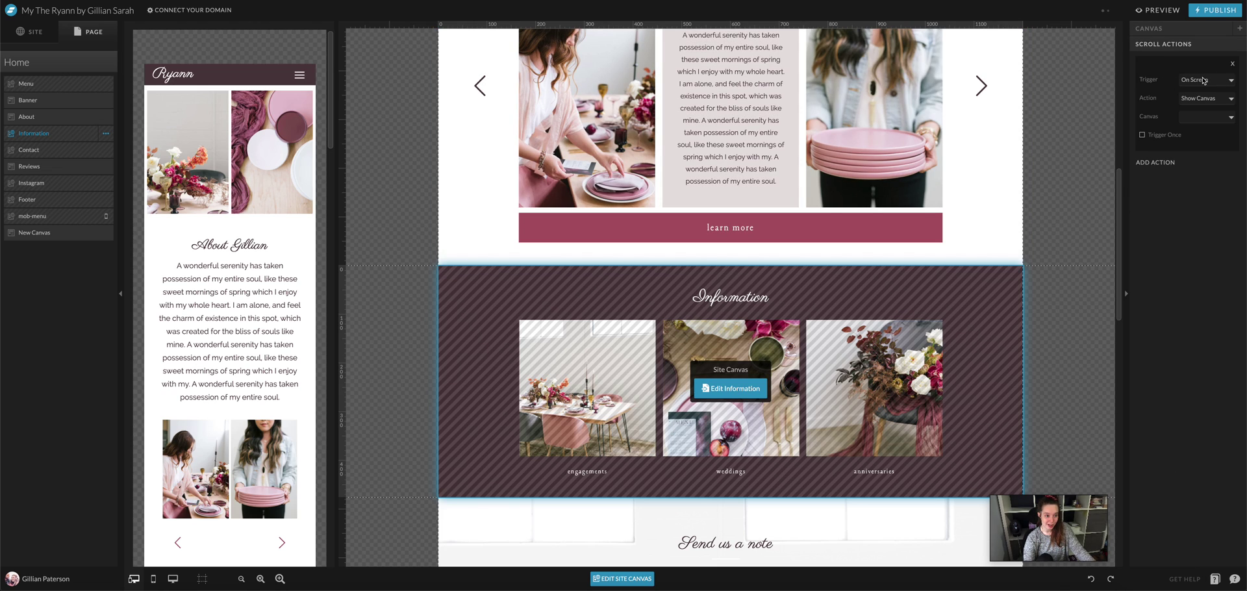
pyautogui.click(1195, 118)
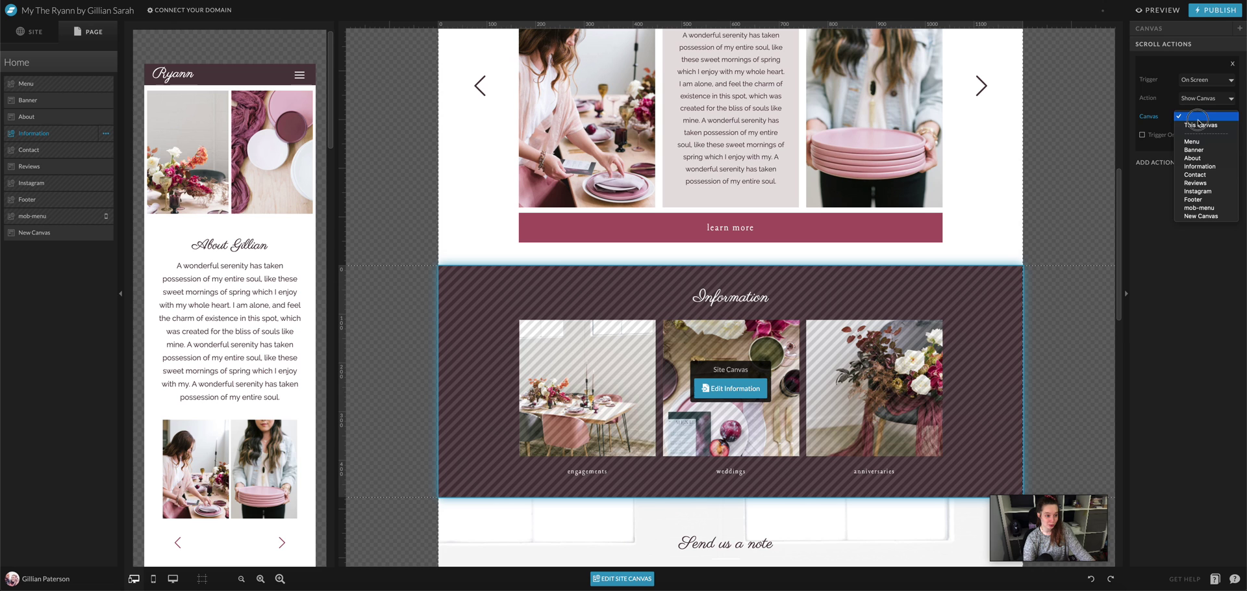
# Step: Rename New Canvas to 'Pop-up'
pyautogui.click(1207, 216)
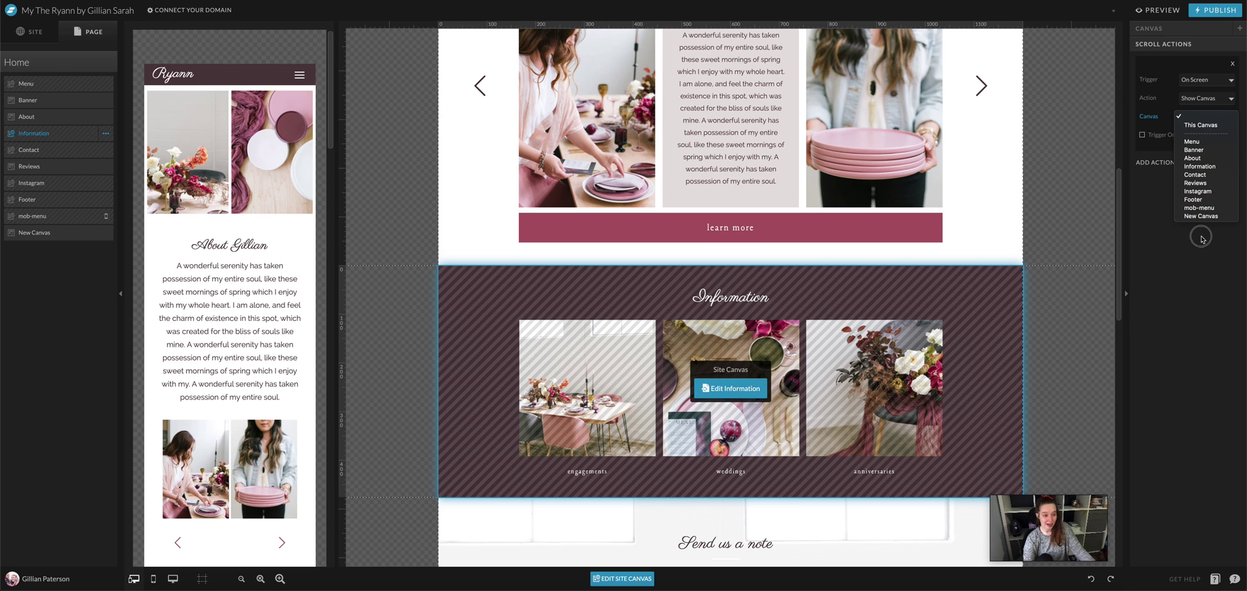
pyautogui.doubleClick(34, 233)
pyautogui.write('Pop-')
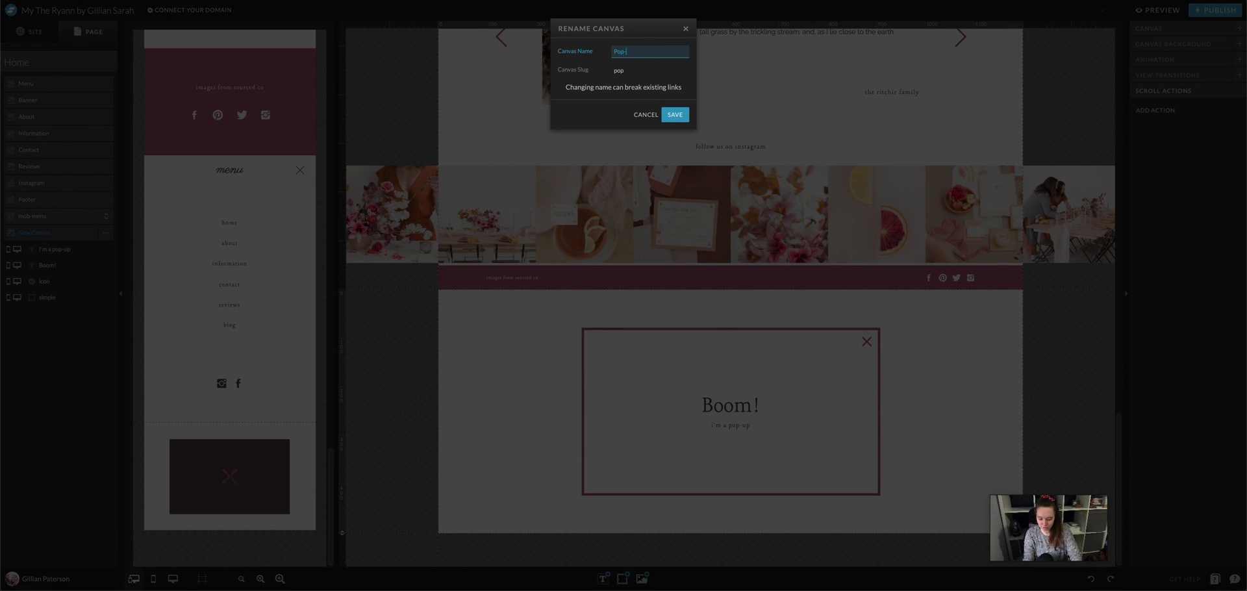
pyautogui.write('up')
pyautogui.press('Return')
# Step: Set the Information scroll action to show Pop-up On Screen, triggering once
pyautogui.scroll(5, 856, 242)
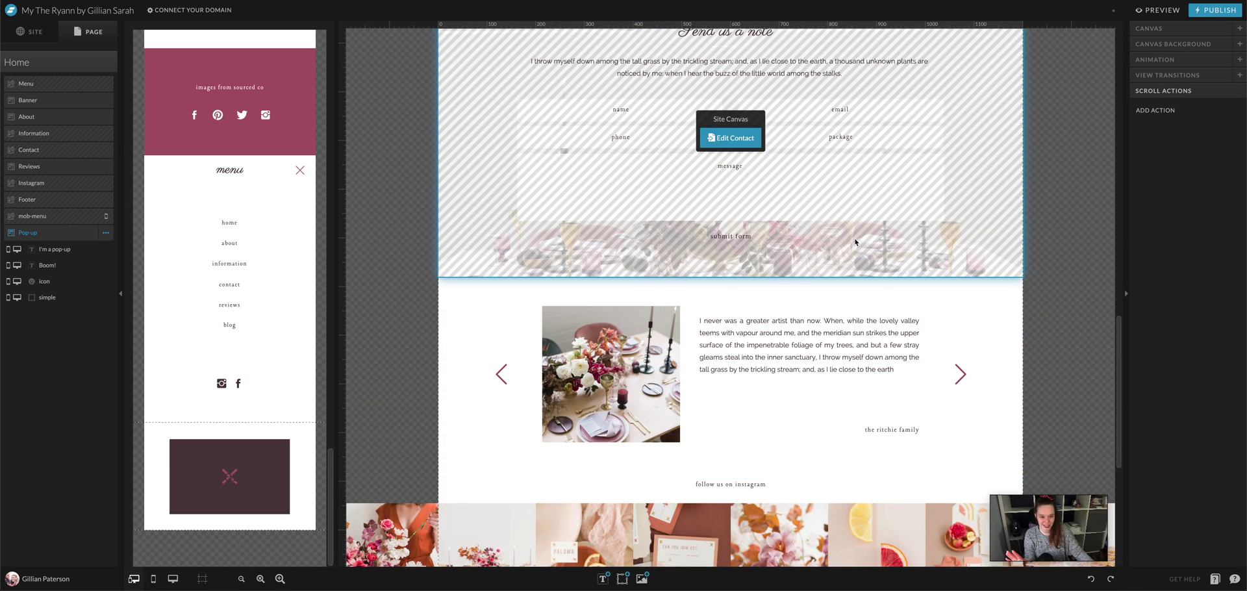
pyautogui.scroll(5, 856, 242)
pyautogui.click(911, 241)
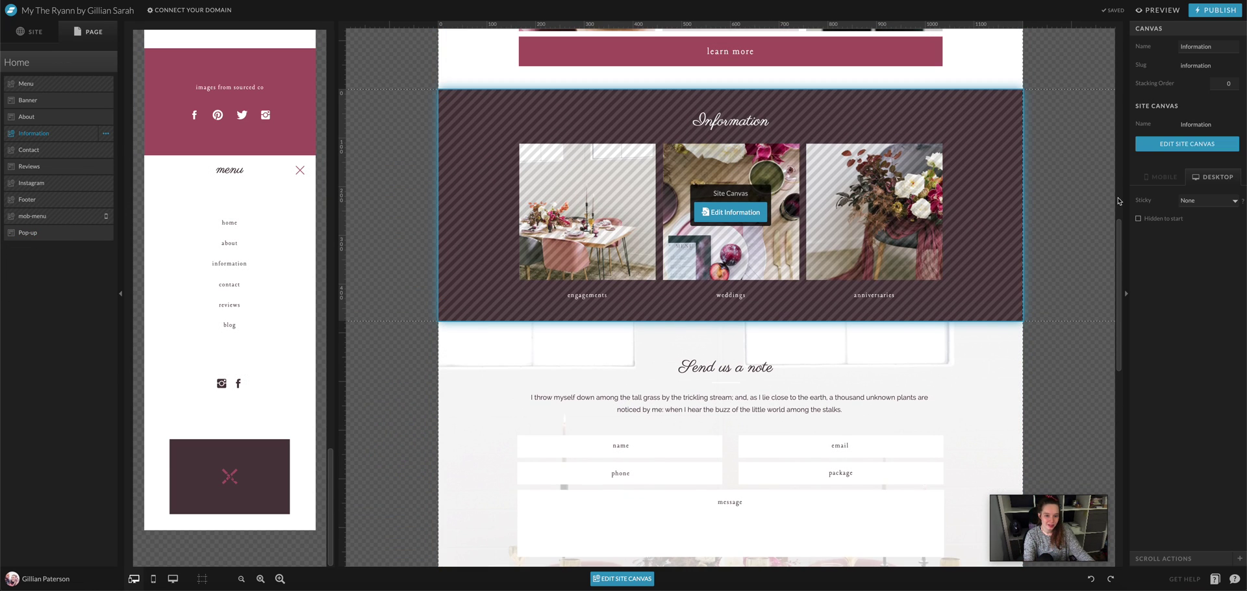
pyautogui.click(1180, 558)
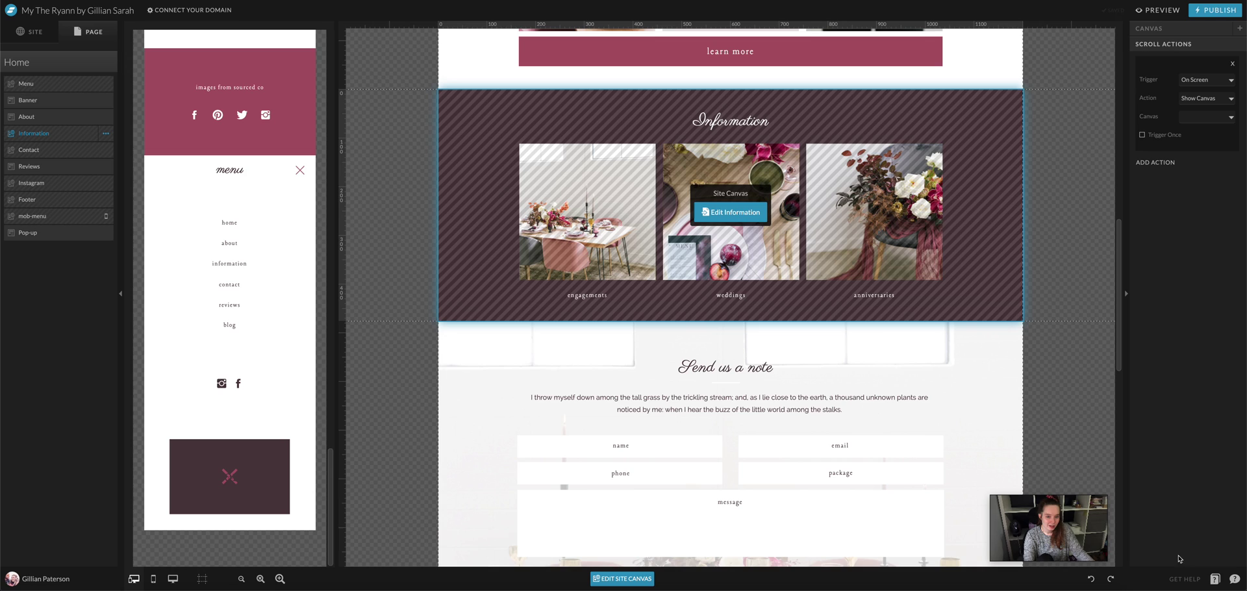
pyautogui.click(1212, 117)
pyautogui.click(1212, 218)
pyautogui.click(1144, 136)
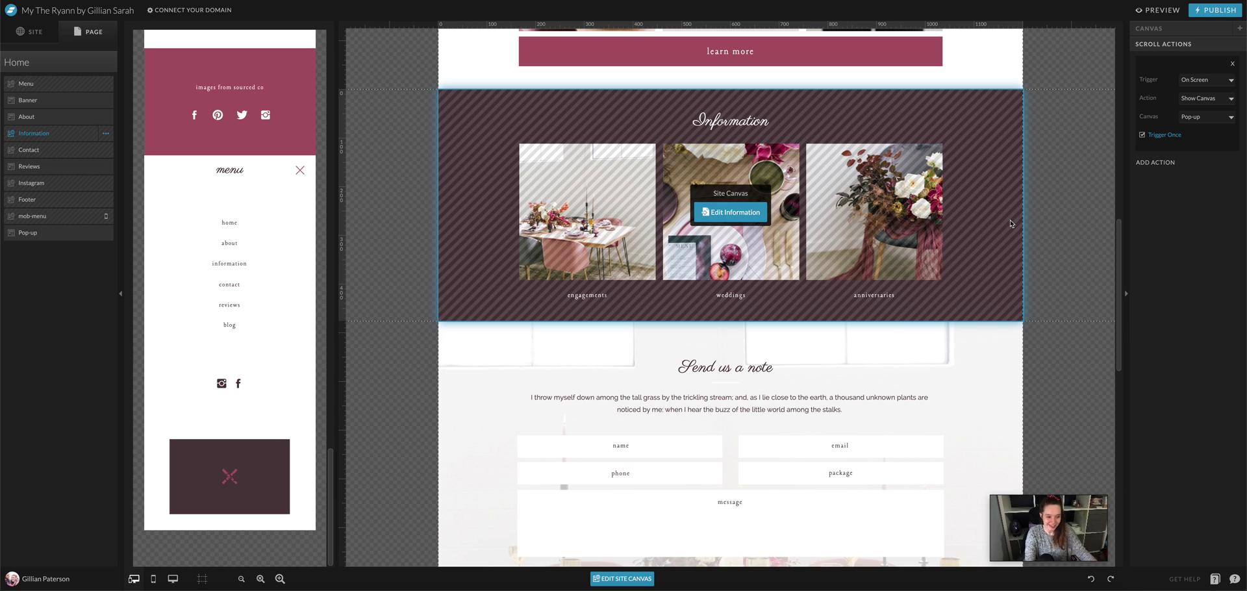
pyautogui.click(1226, 81)
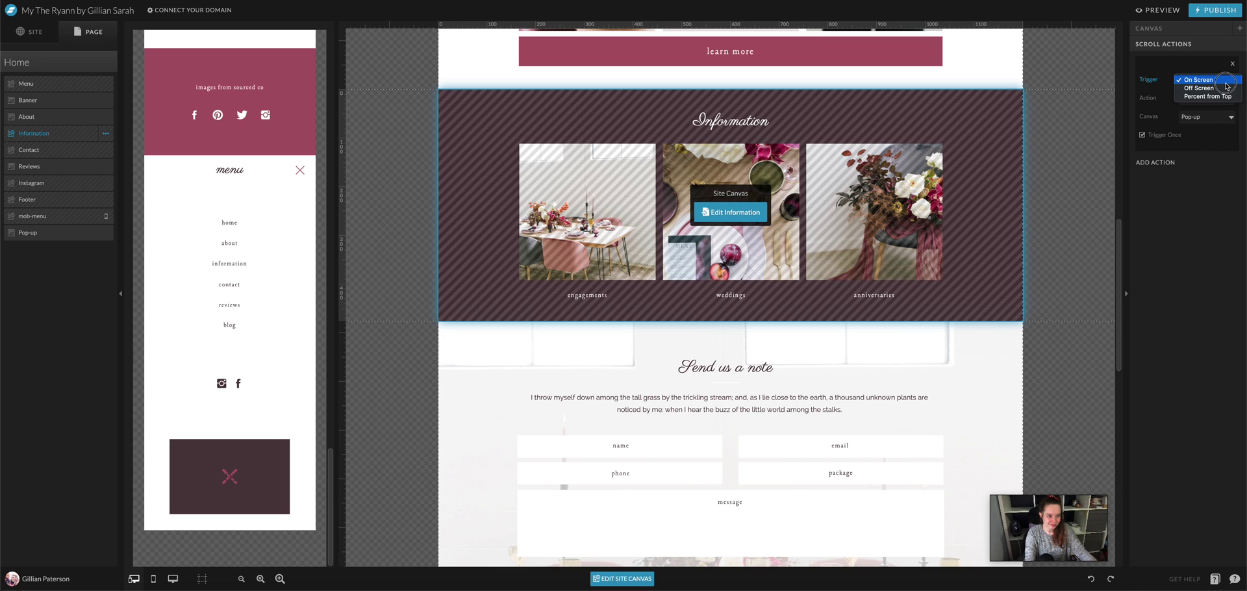
pyautogui.click(1225, 80)
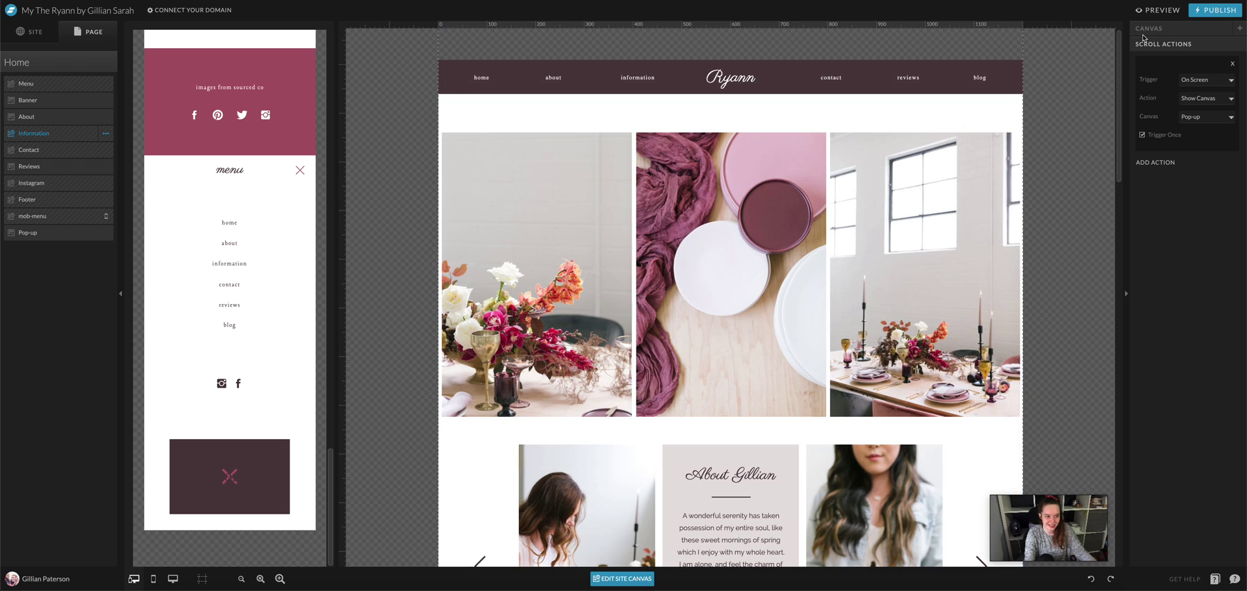
pyautogui.click(1160, 10)
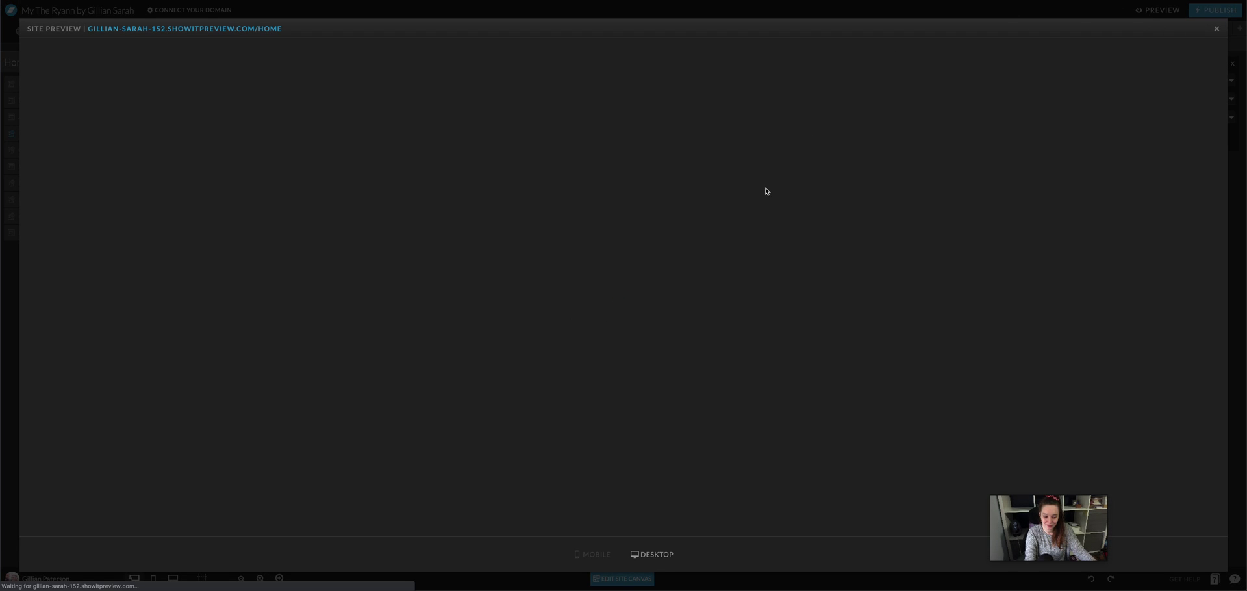
pyautogui.scroll(-5, 905, 184)
pyautogui.scroll(-2, 919, 118)
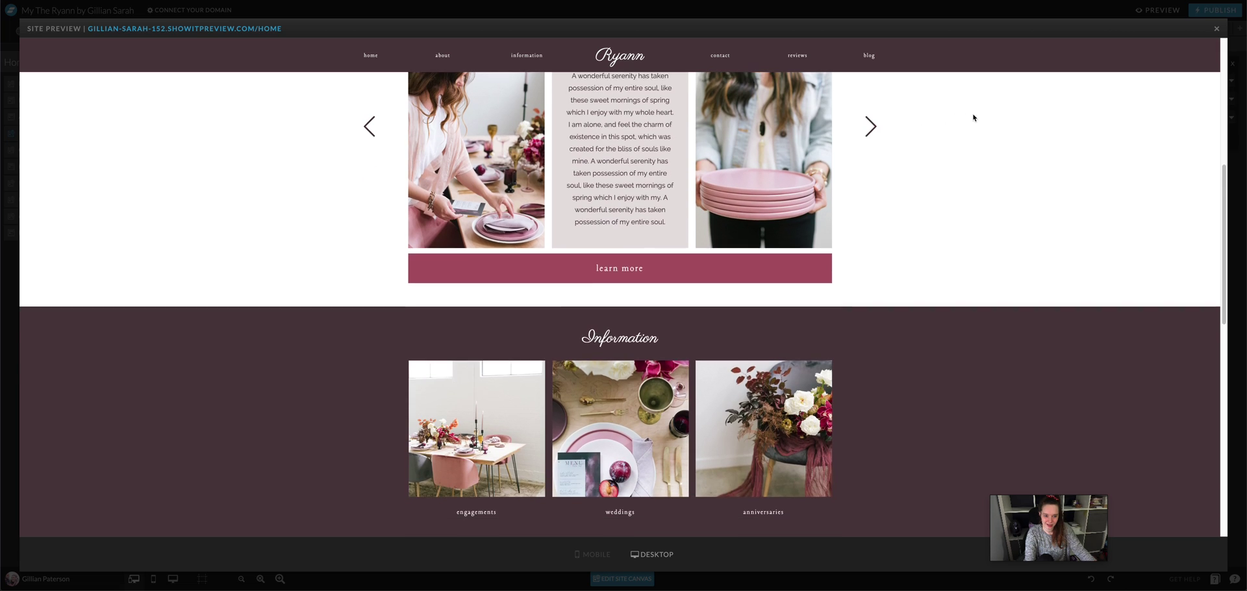
pyautogui.scroll(-4, 974, 117)
pyautogui.scroll(-4, 974, 117)
pyautogui.scroll(-2, 974, 117)
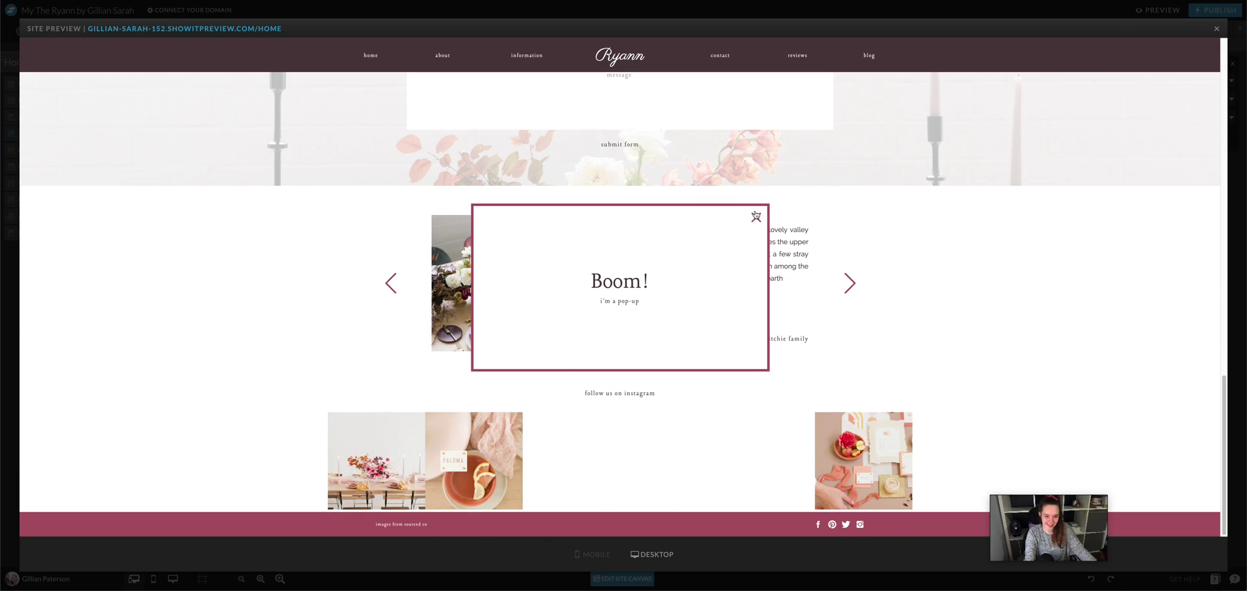
pyautogui.click(756, 217)
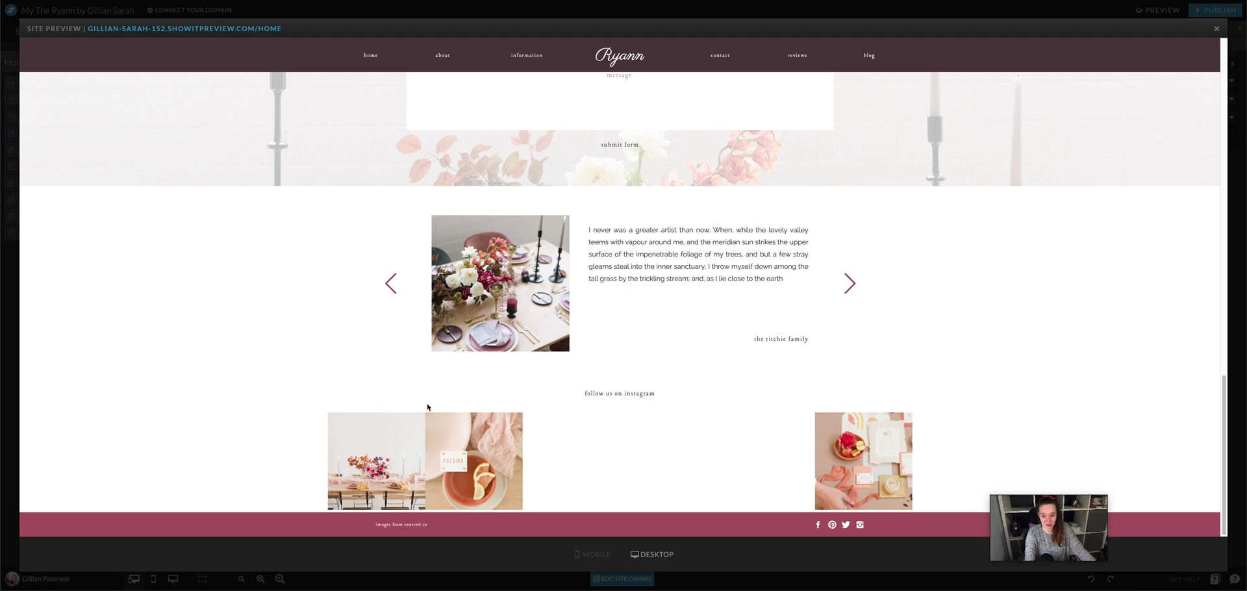
pyautogui.scroll(5, 947, 390)
pyautogui.scroll(-5, 946, 390)
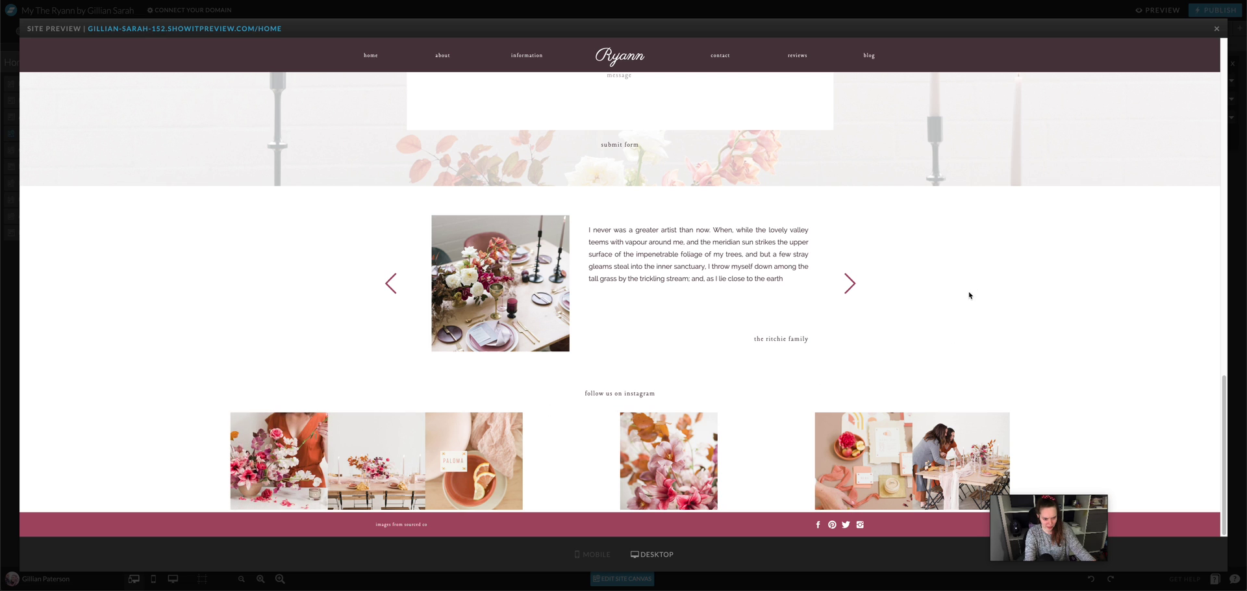
pyautogui.scroll(10, 968, 260)
pyautogui.scroll(5, 973, 244)
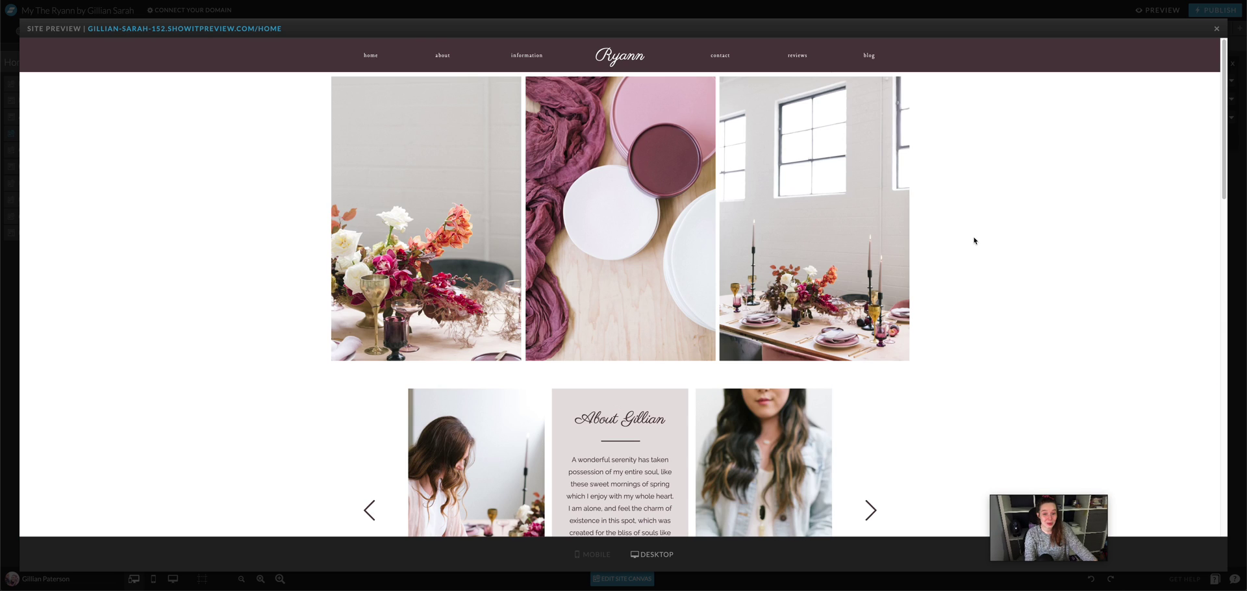
pyautogui.click(1217, 29)
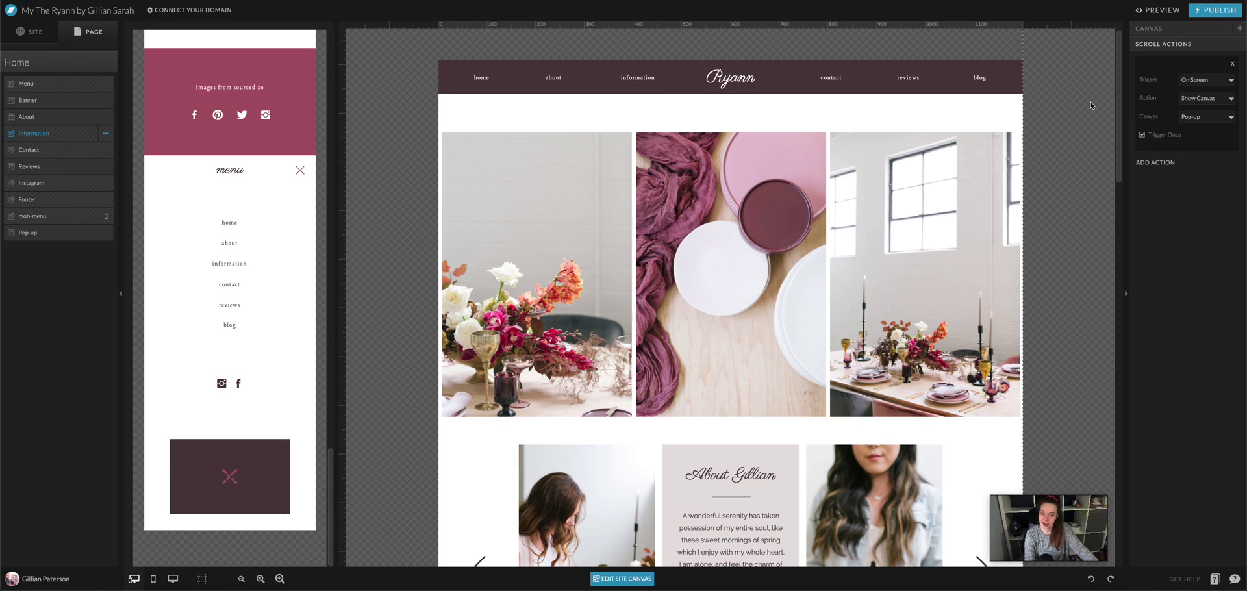
pyautogui.click(1159, 10)
pyautogui.scroll(-1, 1016, 114)
pyautogui.scroll(-5, 1016, 110)
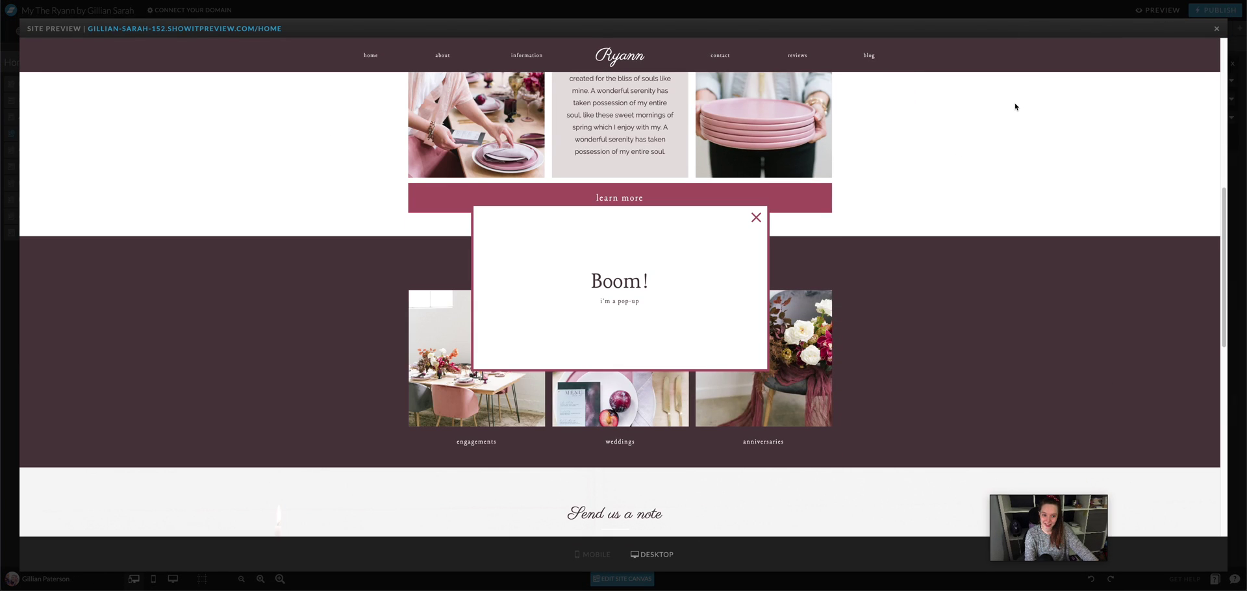
pyautogui.scroll(-3, 1016, 107)
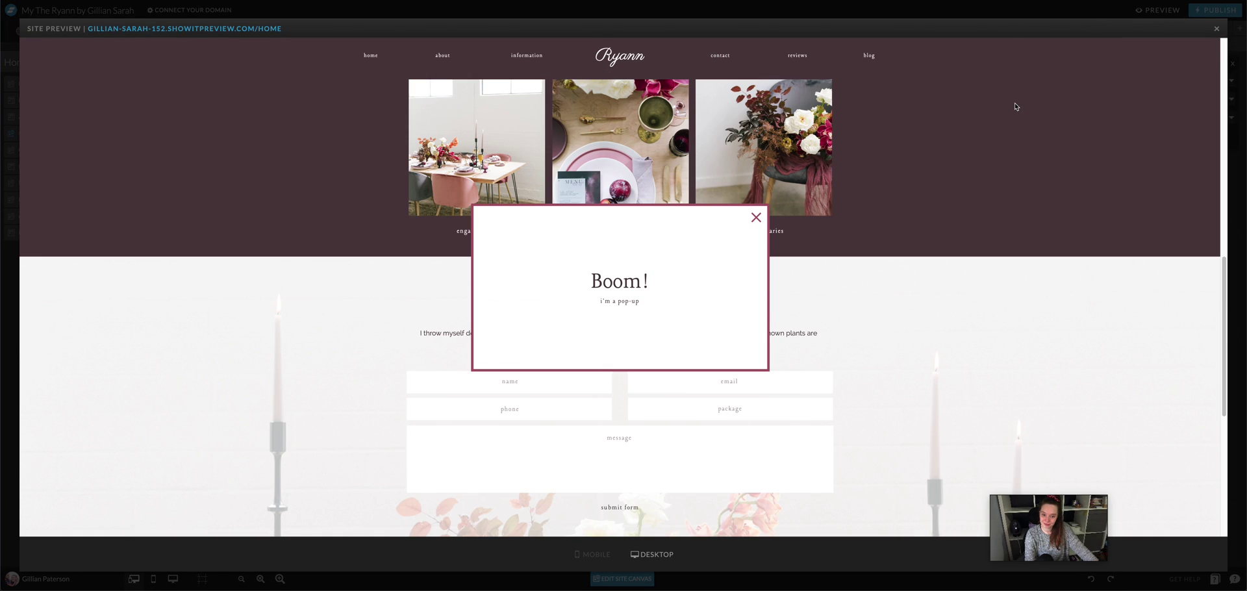
pyautogui.click(762, 218)
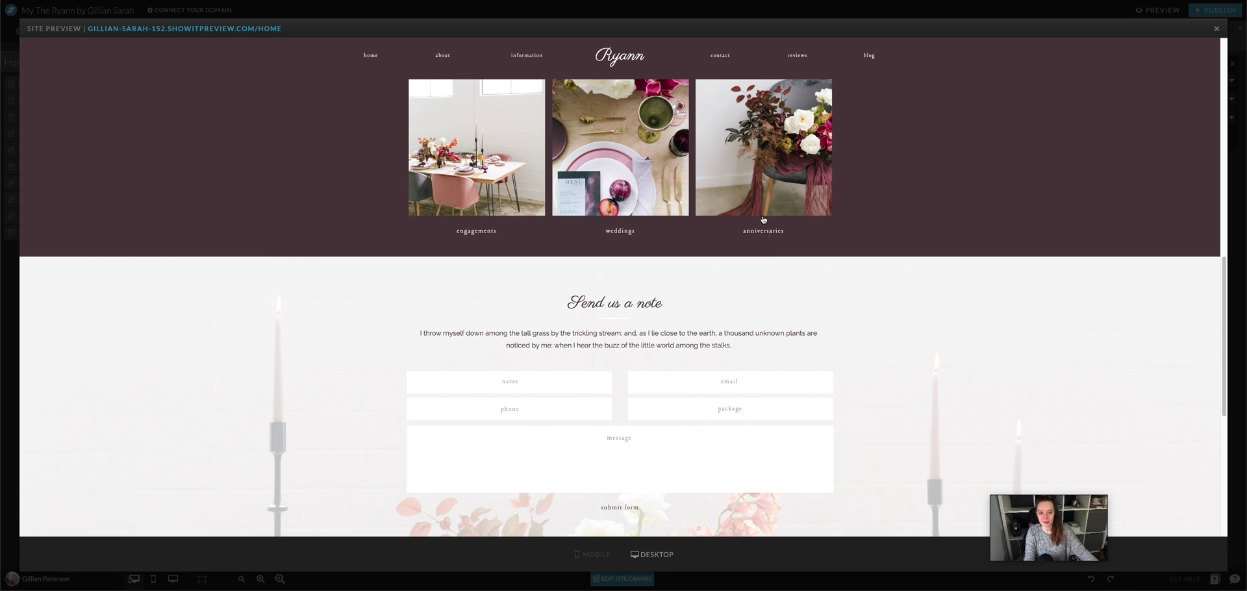
# Step: Change the Pop-up canvas's desktop canvas type to Normal
pyautogui.click(1217, 28)
pyautogui.click(985, 376)
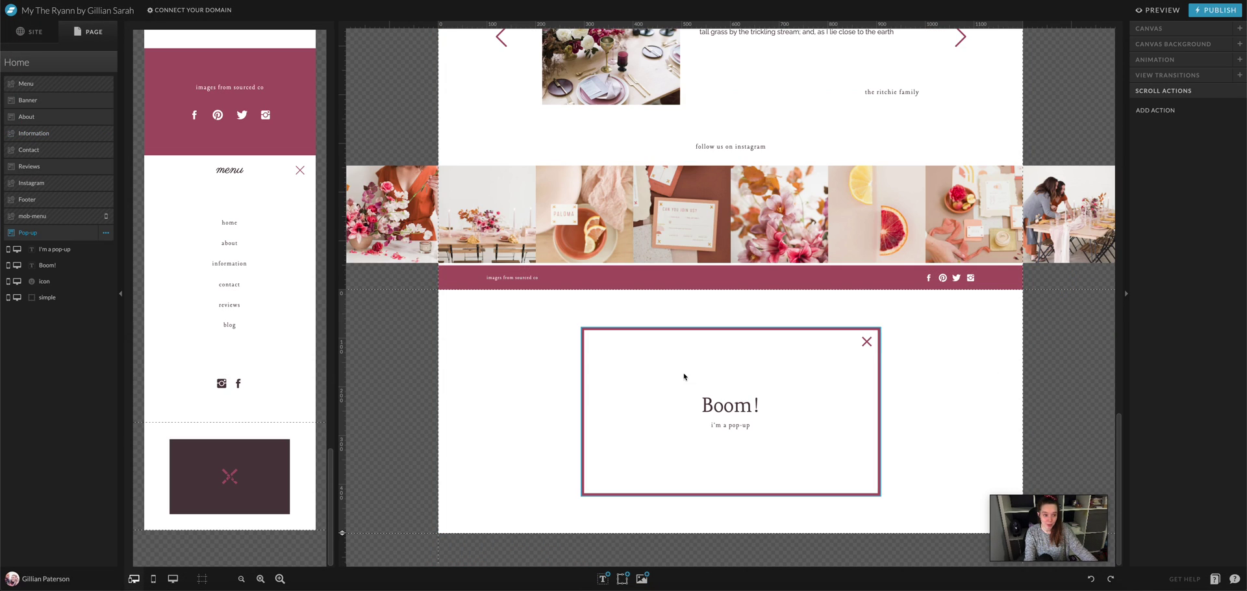
pyautogui.click(1172, 37)
pyautogui.click(1209, 141)
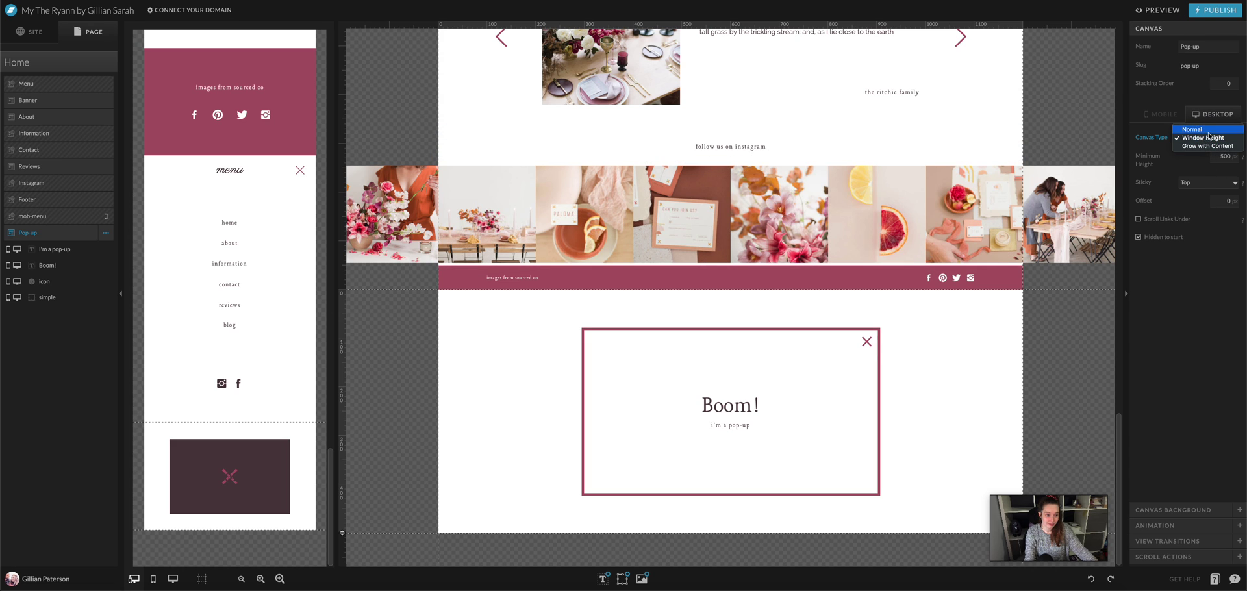
pyautogui.click(1207, 127)
# Step: Preview the site, scroll to trigger the Boom! pop-up, dismiss it with the X
pyautogui.click(1173, 10)
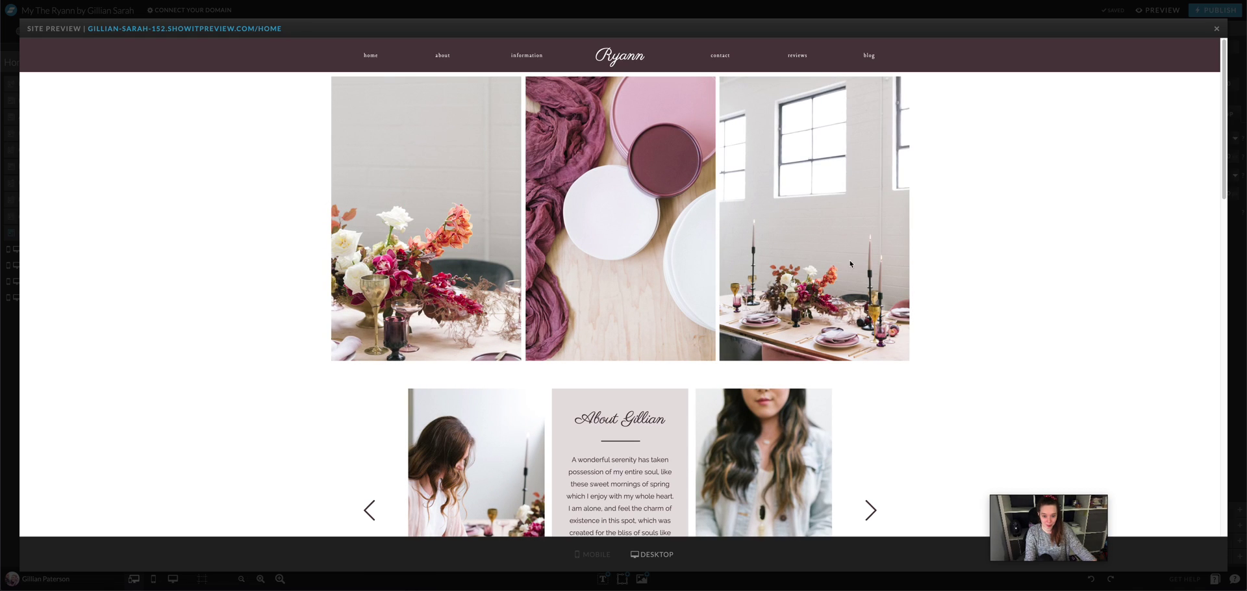
pyautogui.scroll(-5, 893, 227)
pyautogui.scroll(-4, 913, 254)
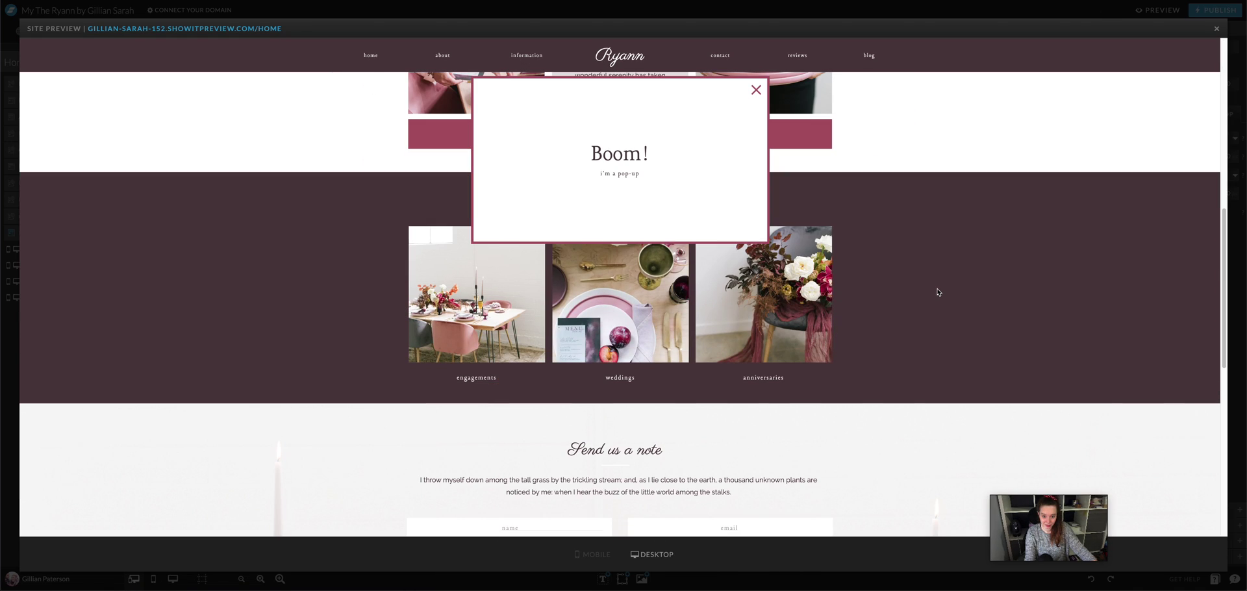
pyautogui.scroll(-3, 937, 291)
pyautogui.scroll(8, 937, 291)
pyautogui.scroll(-4, 937, 292)
pyautogui.scroll(1, 938, 292)
pyautogui.scroll(2, 937, 295)
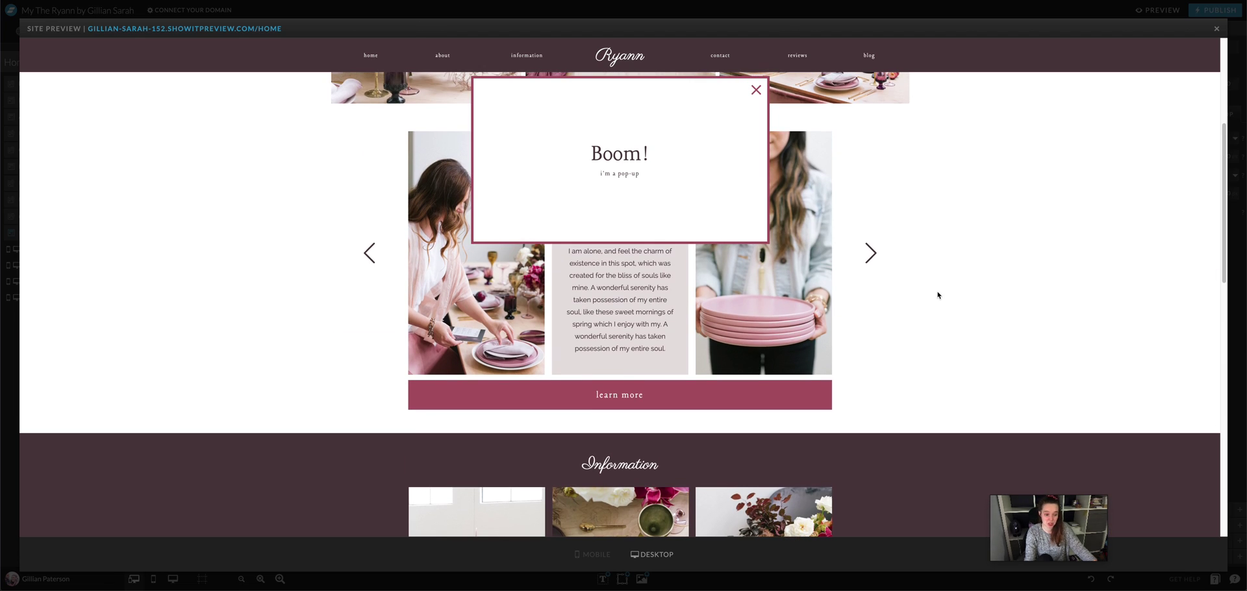
pyautogui.click(754, 95)
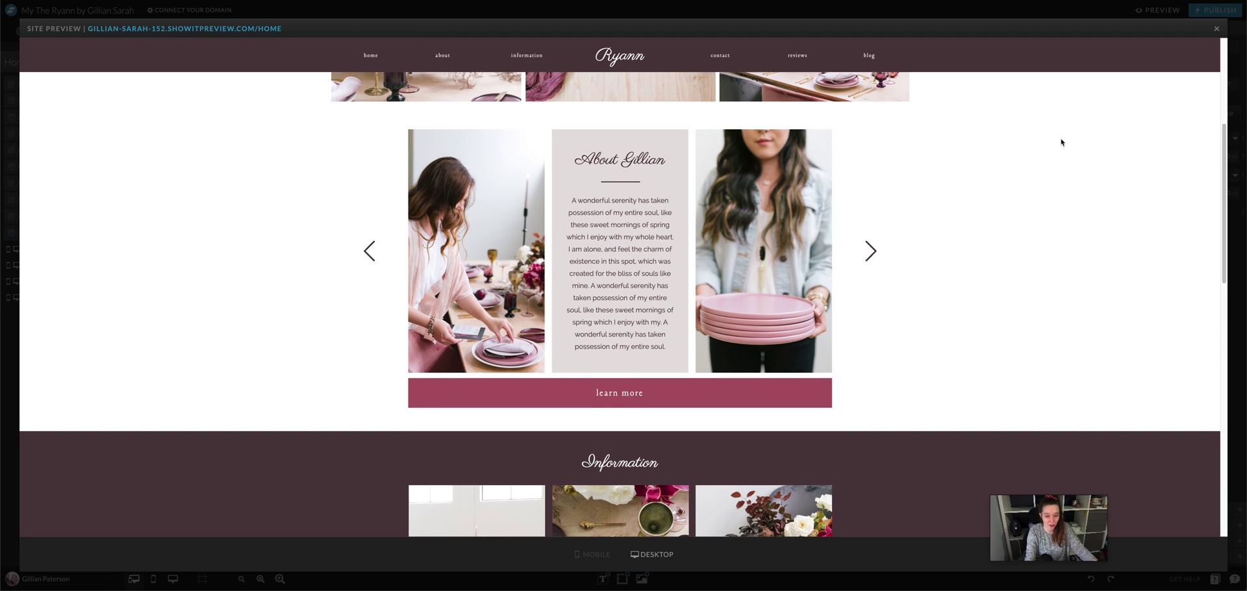
pyautogui.scroll(-1, 1061, 142)
pyautogui.scroll(-1, 1061, 141)
pyautogui.scroll(-15, 1064, 170)
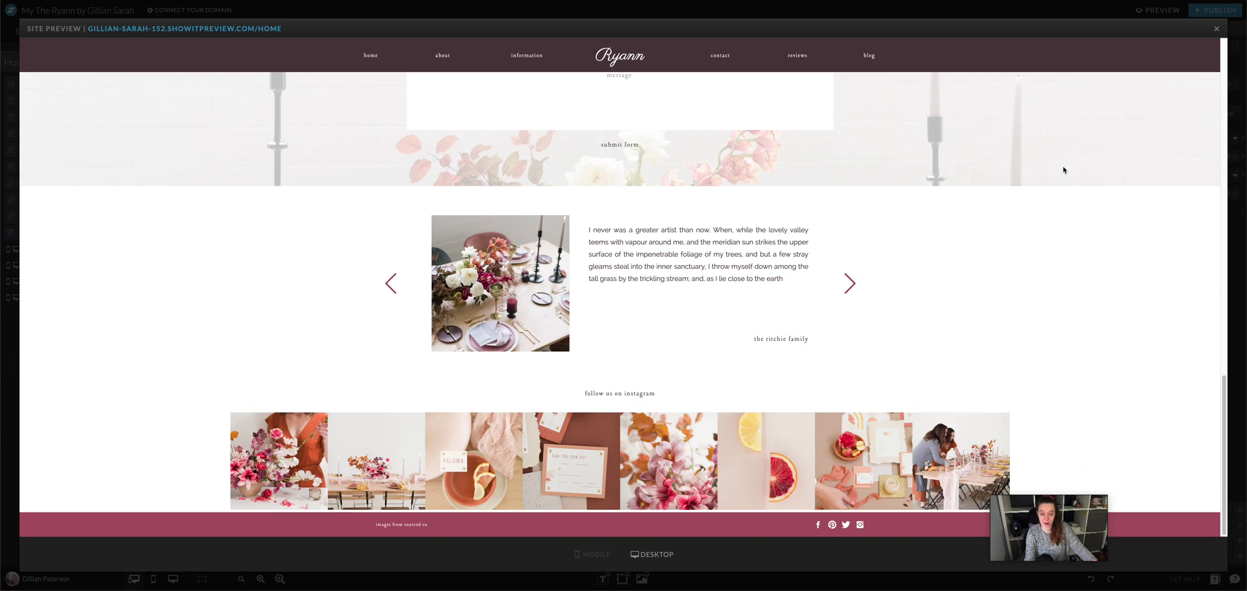
pyautogui.click(1216, 30)
pyautogui.scroll(2, 940, 122)
pyautogui.scroll(5, 939, 123)
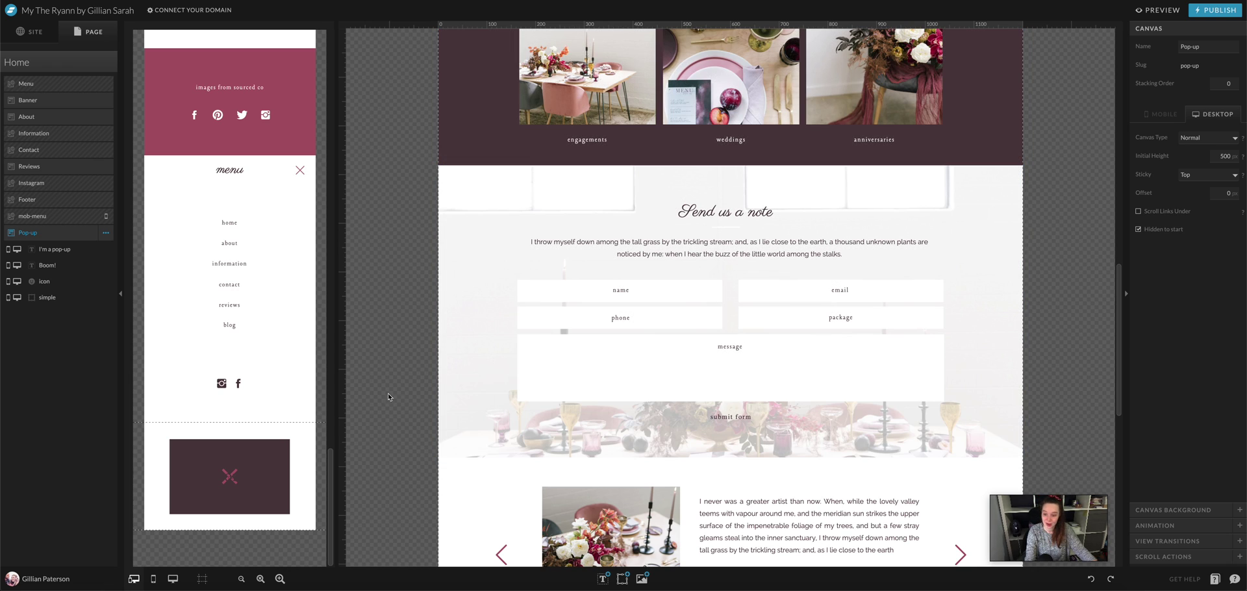
pyautogui.moveTo(230, 477)
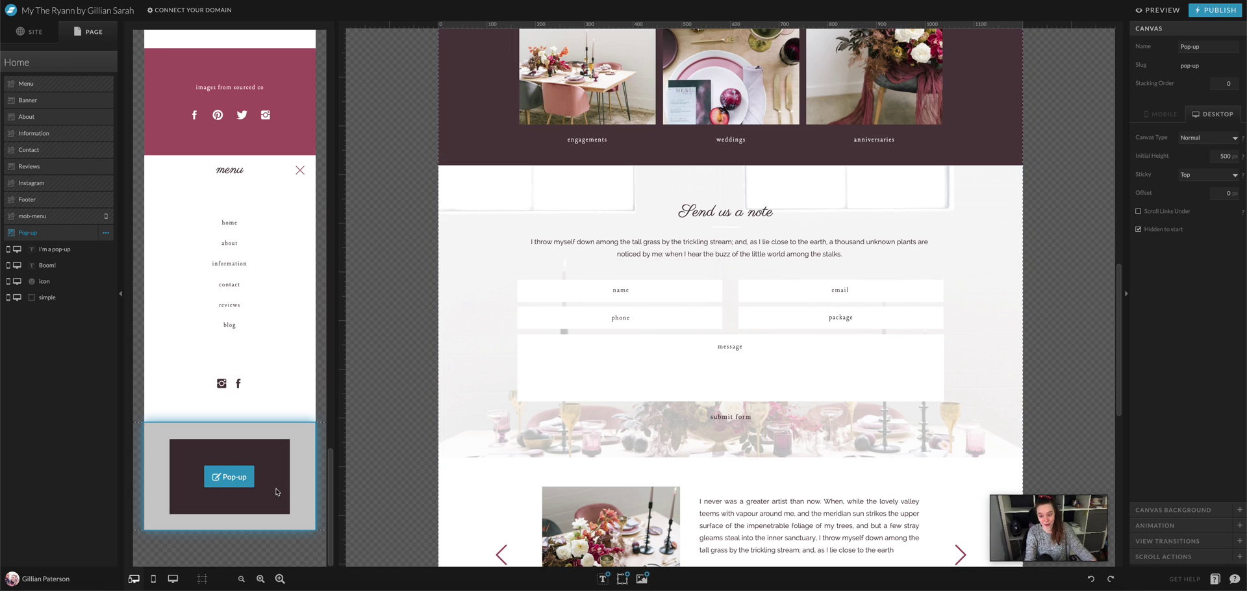
pyautogui.scroll(5, 311, 230)
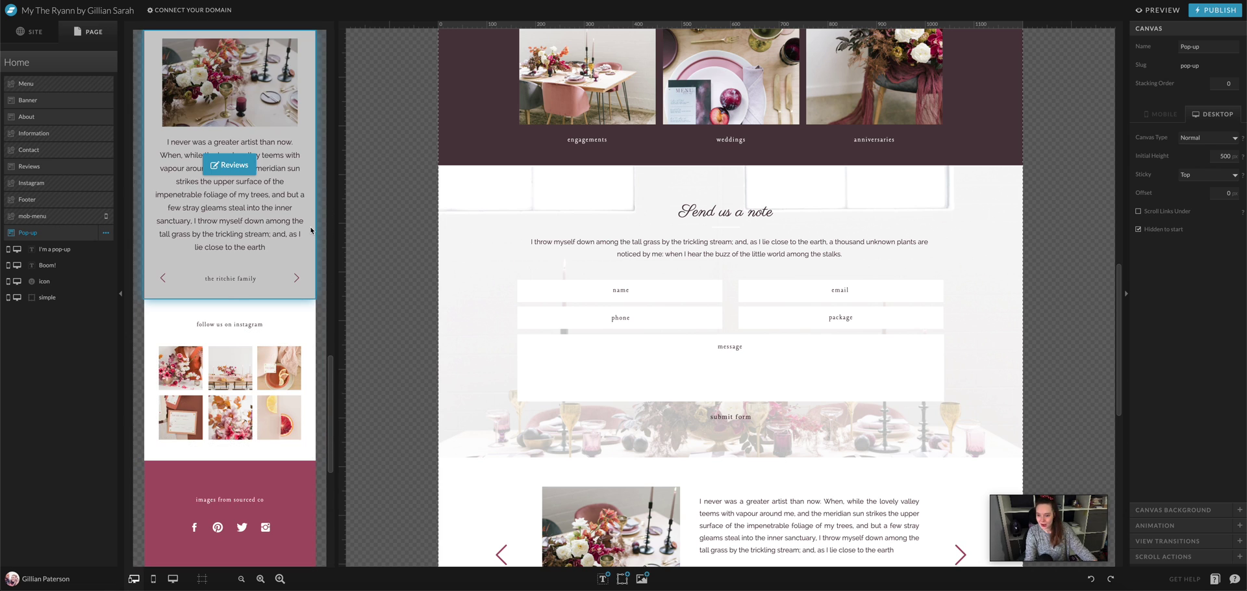
pyautogui.click(1143, 12)
pyautogui.scroll(-6, 685, 227)
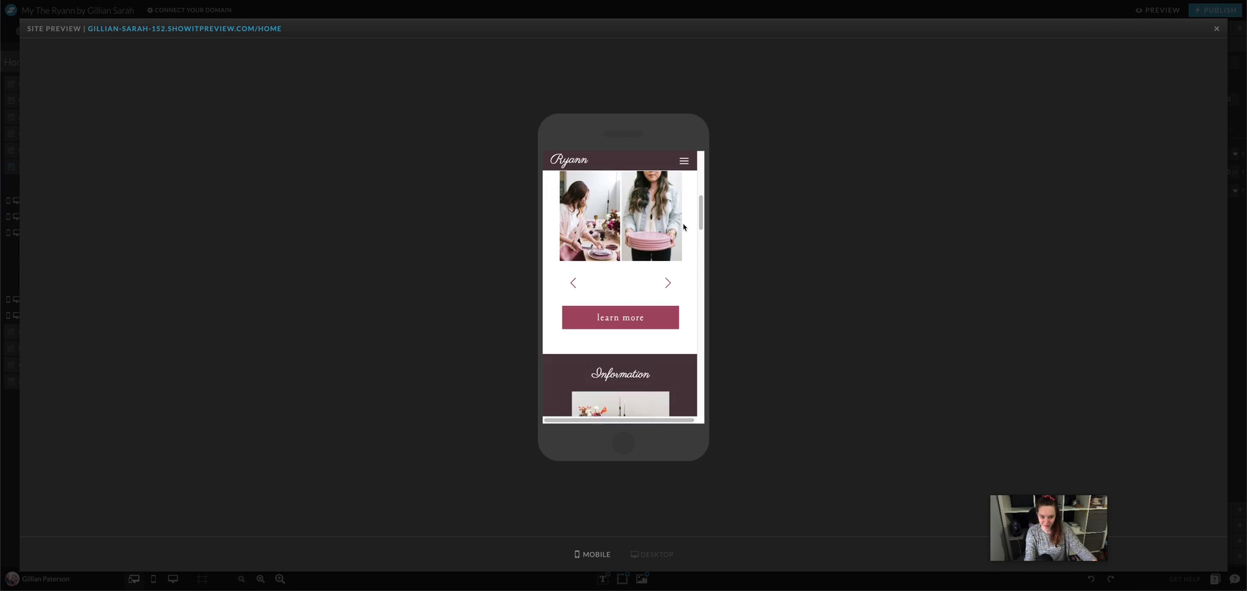
pyautogui.scroll(-3, 684, 226)
pyautogui.scroll(-3, 679, 250)
pyautogui.scroll(-3, 670, 306)
pyautogui.scroll(-3, 661, 360)
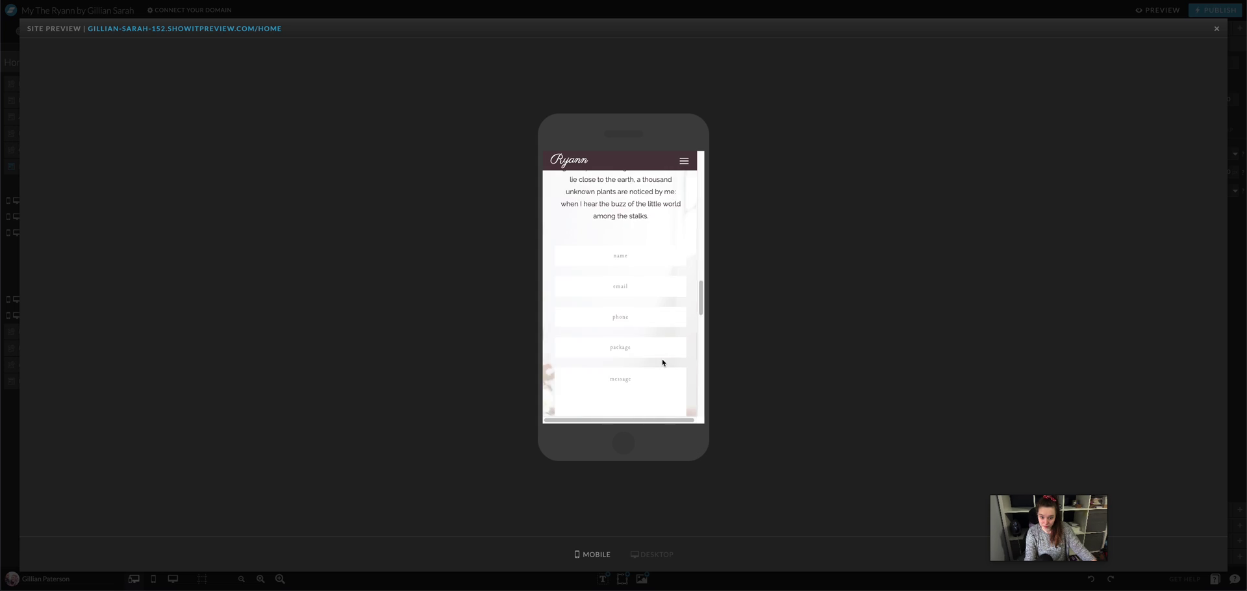
pyautogui.scroll(-3, 663, 362)
pyautogui.scroll(-5, 662, 362)
pyautogui.scroll(10, 663, 362)
pyautogui.scroll(10, 662, 362)
pyautogui.scroll(-10, 662, 360)
pyautogui.scroll(-10, 666, 367)
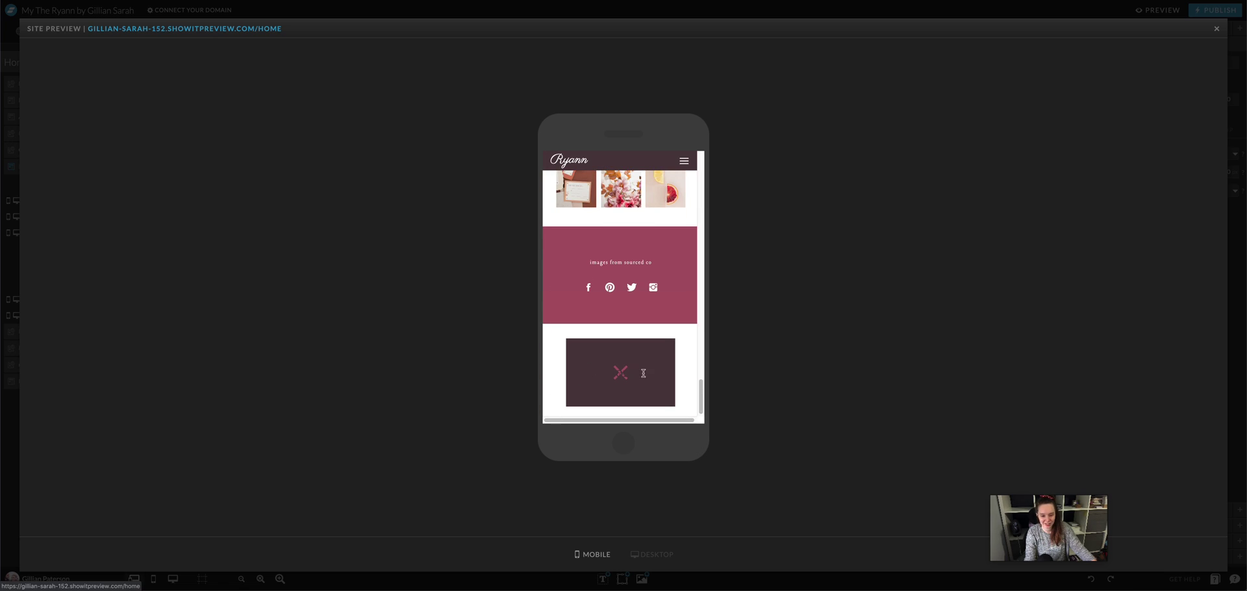
# Step: On mobile, make Pop-up hidden to start, Window Height, and sticky to top
pyautogui.click(1217, 31)
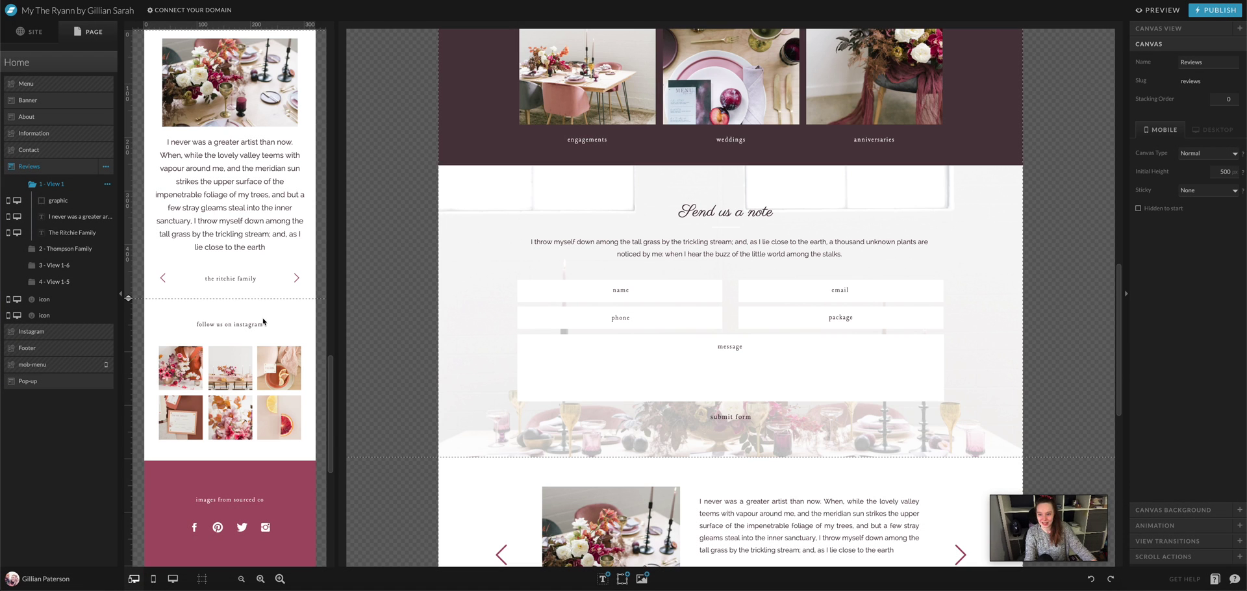
pyautogui.scroll(-10, 227, 292)
pyautogui.click(252, 475)
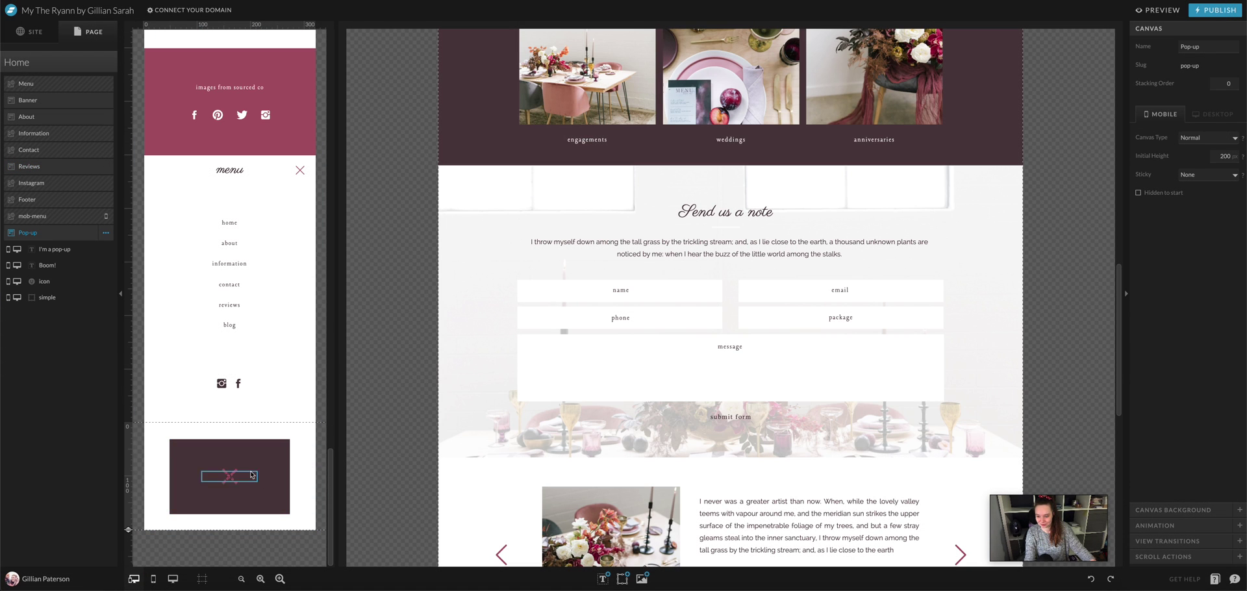
pyautogui.click(1138, 192)
pyautogui.click(1207, 138)
pyautogui.click(1204, 146)
pyautogui.click(1209, 182)
pyautogui.click(1192, 193)
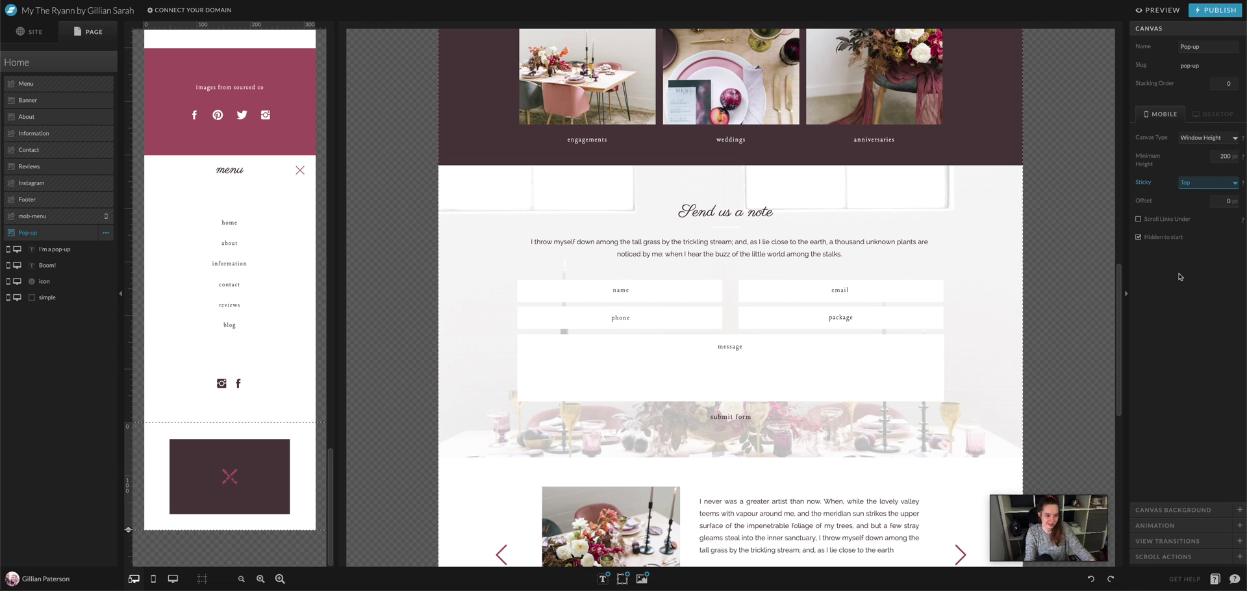
# Step: Select the Information canvas and show its scroll actions
pyautogui.scroll(5, 274, 178)
pyautogui.scroll(5, 274, 178)
pyautogui.scroll(5, 275, 178)
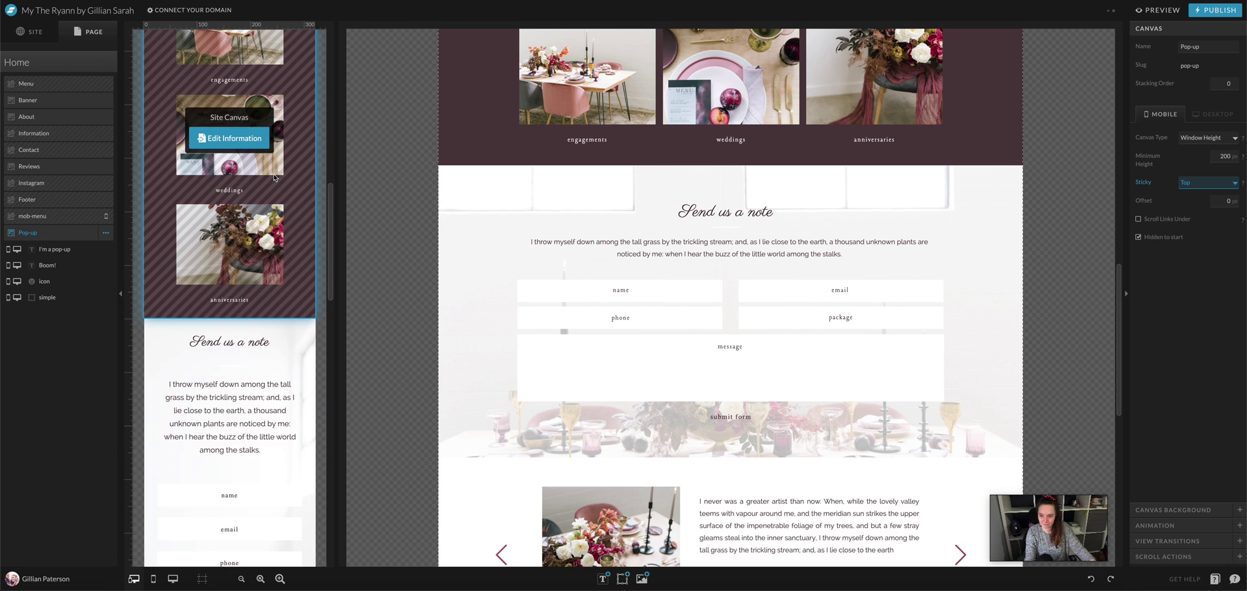
pyautogui.click(274, 177)
pyautogui.click(1179, 557)
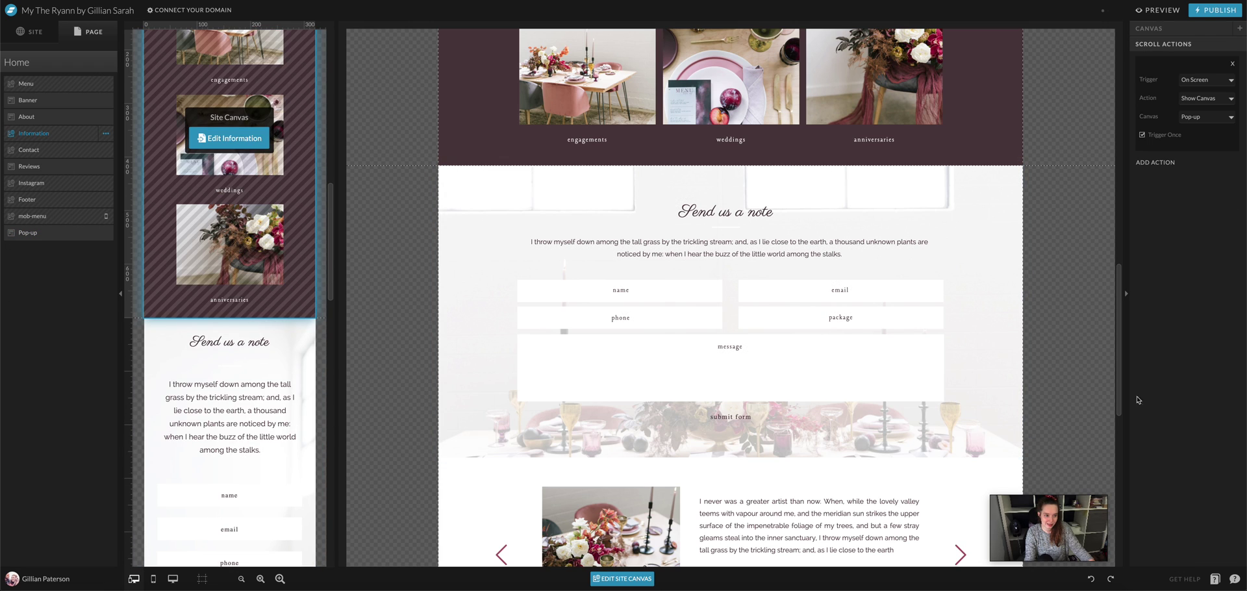
pyautogui.click(1163, 11)
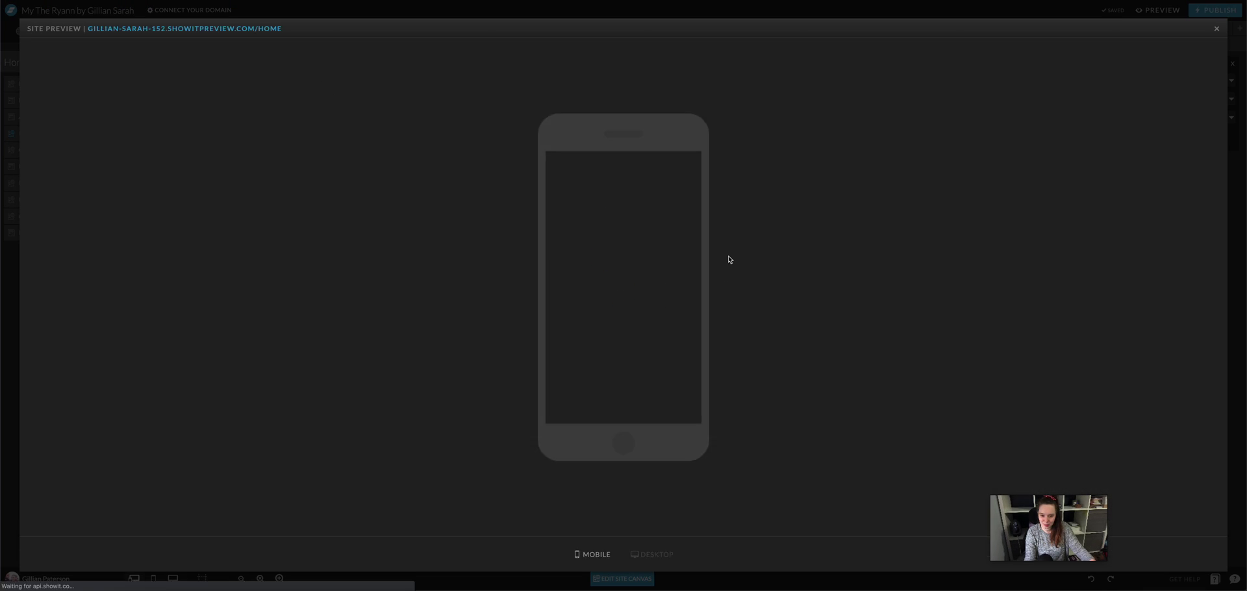
pyautogui.scroll(-5, 684, 235)
pyautogui.scroll(-5, 684, 235)
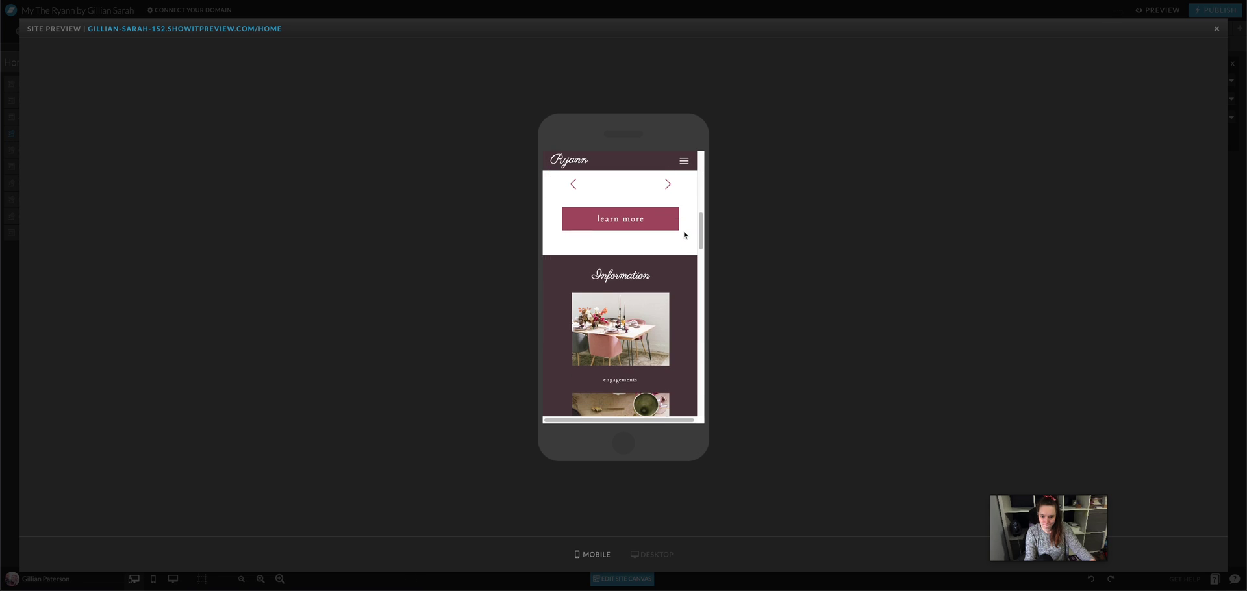
pyautogui.scroll(-5, 684, 234)
pyautogui.scroll(-5, 684, 235)
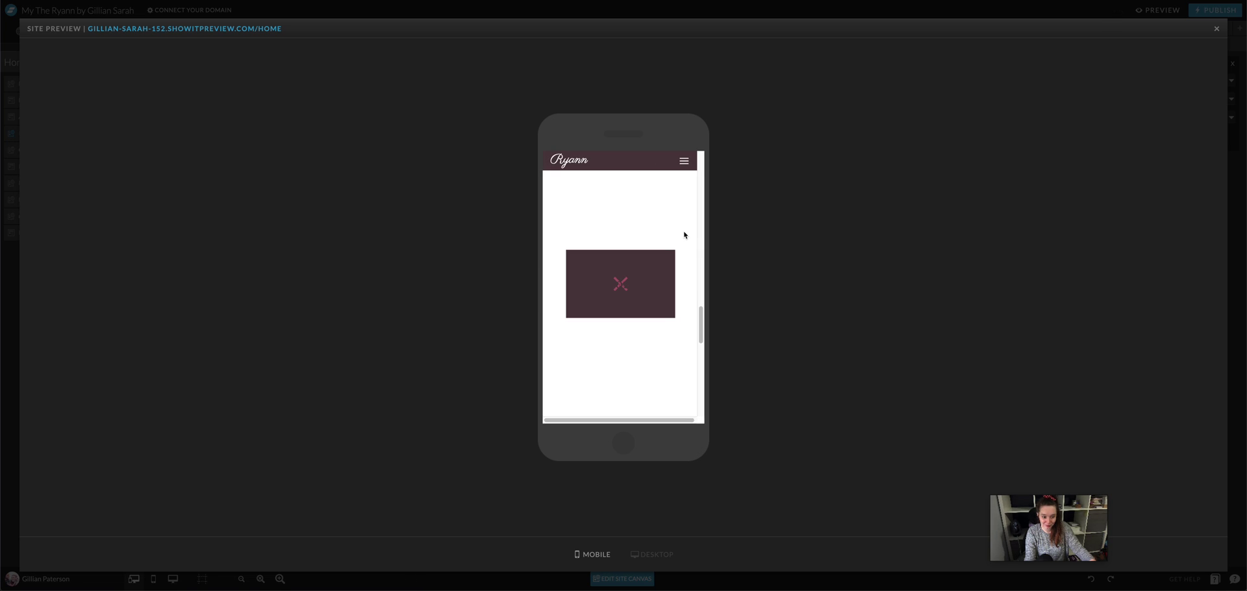
pyautogui.scroll(3, 684, 234)
pyautogui.scroll(3, 684, 234)
pyautogui.scroll(-5, 636, 298)
pyautogui.scroll(-5, 637, 298)
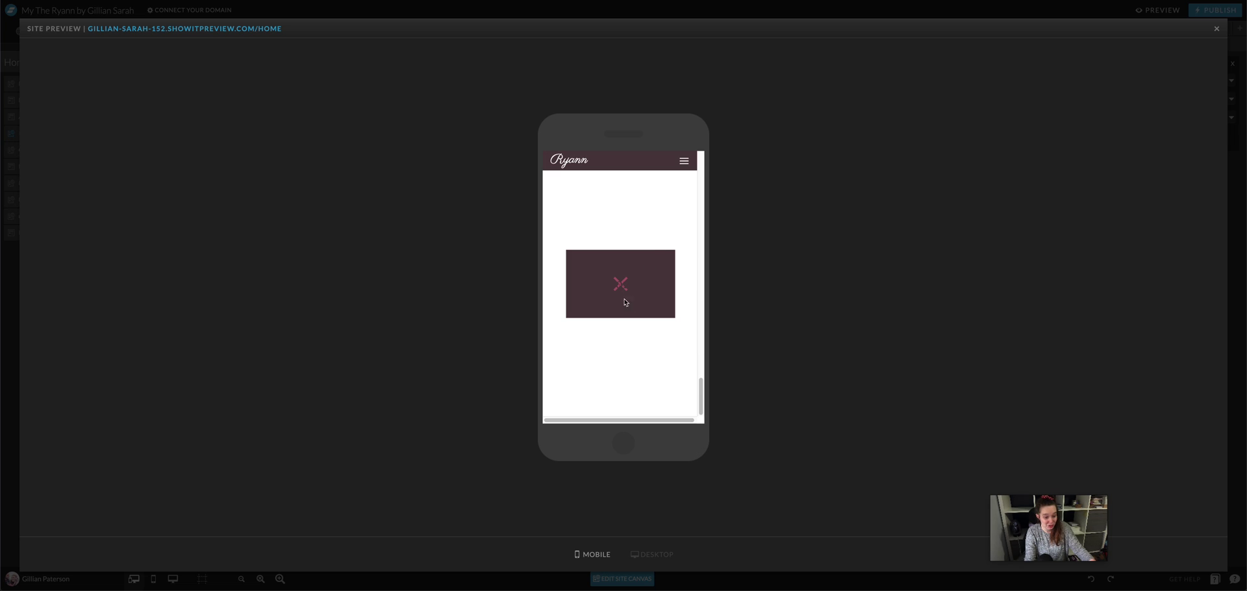
pyautogui.click(1217, 29)
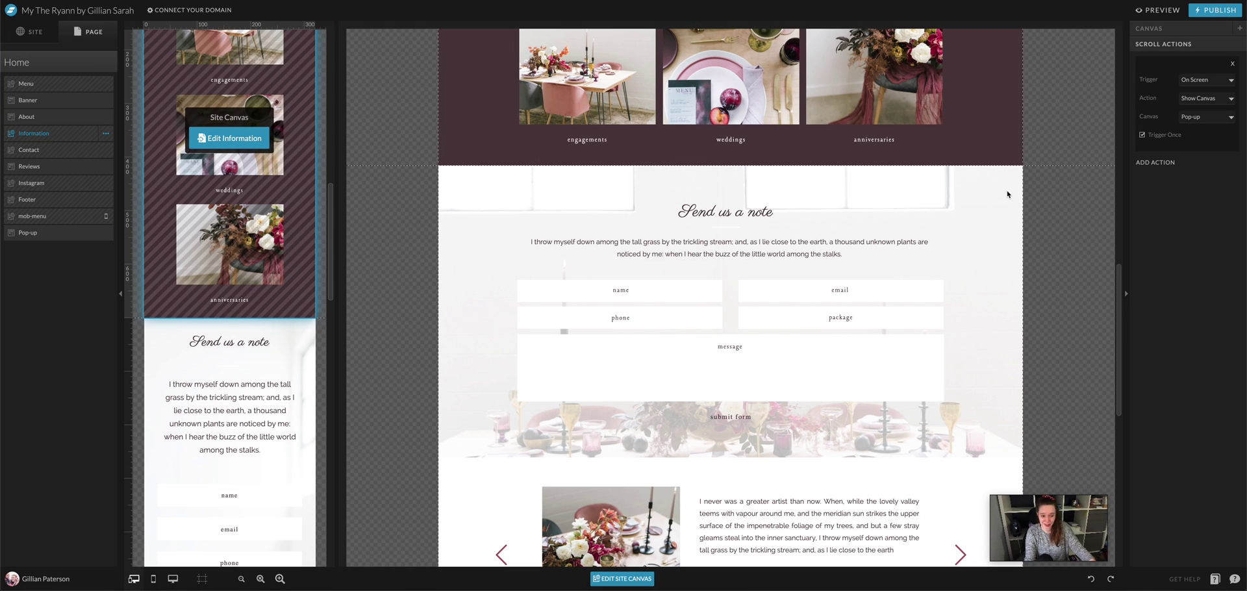
pyautogui.scroll(-5, 1043, 178)
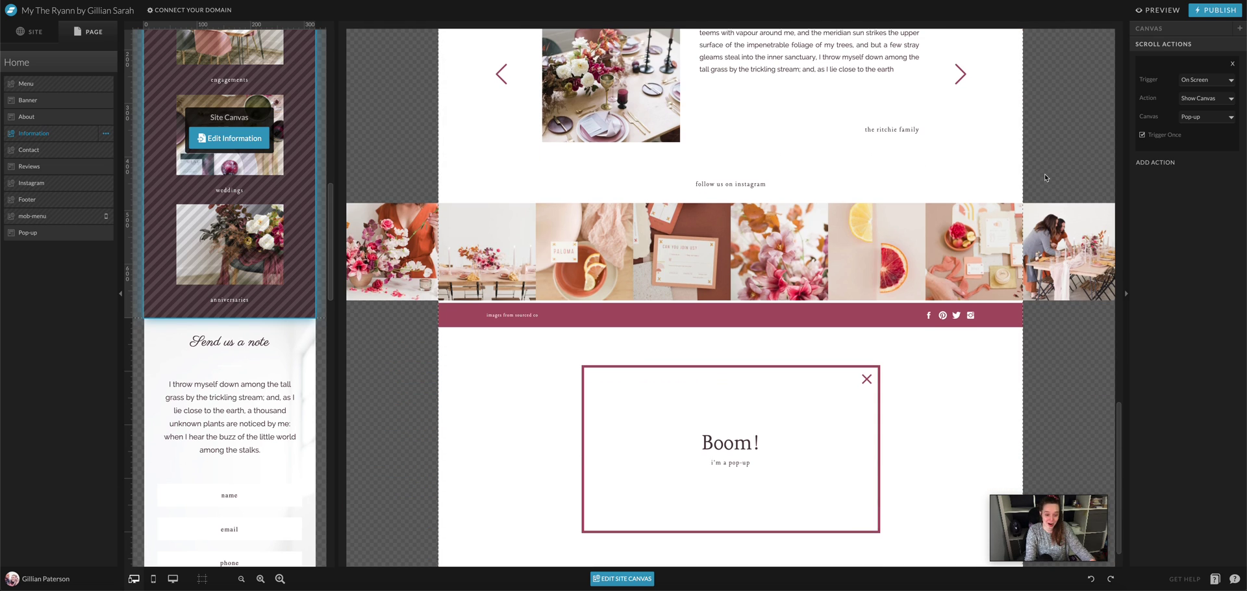